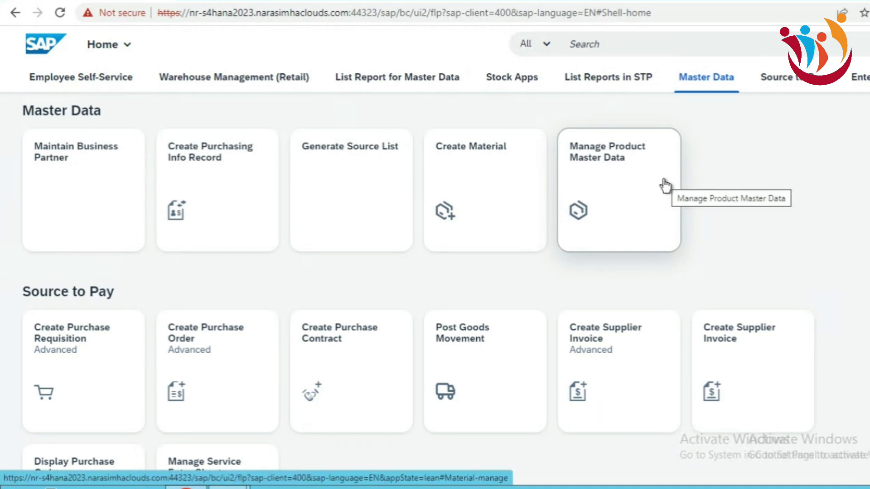
# Step: Open Manage Product Master Data and list all products without any filters
pyautogui.click(623, 184)
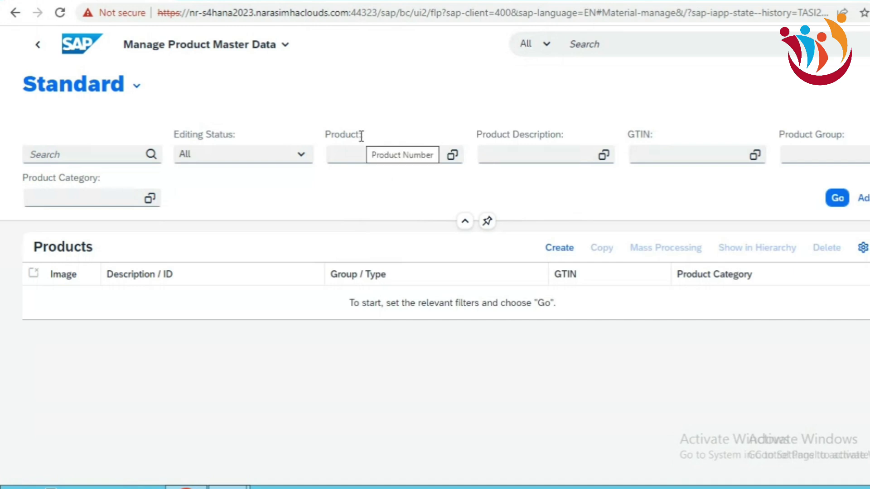
pyautogui.click(365, 155)
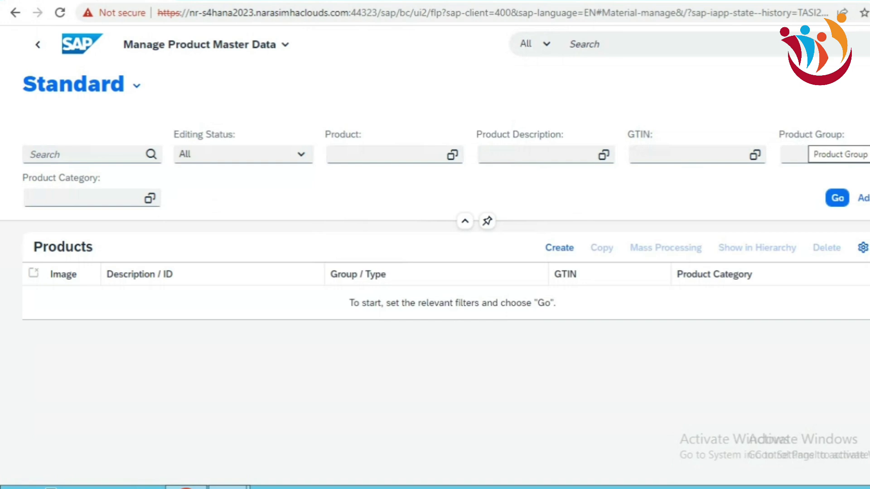
pyautogui.click(837, 199)
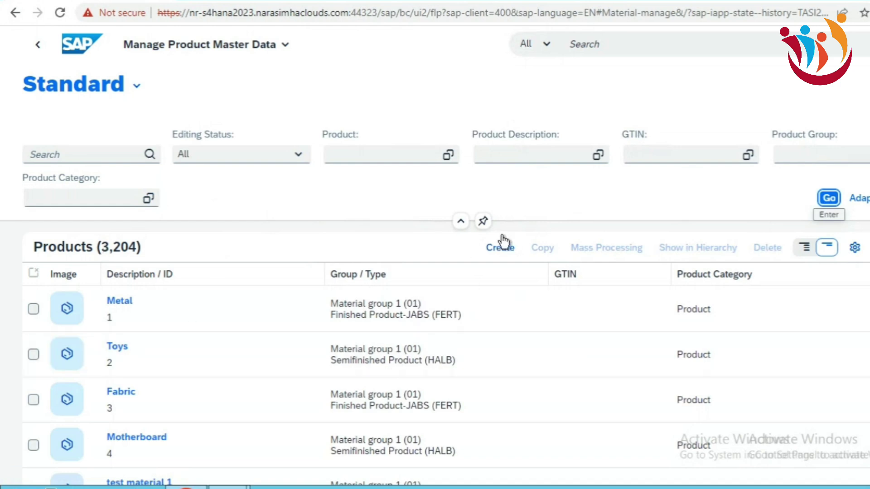
# Step: Start a new product master data record and set its base unit to Each (EA)
pyautogui.click(500, 253)
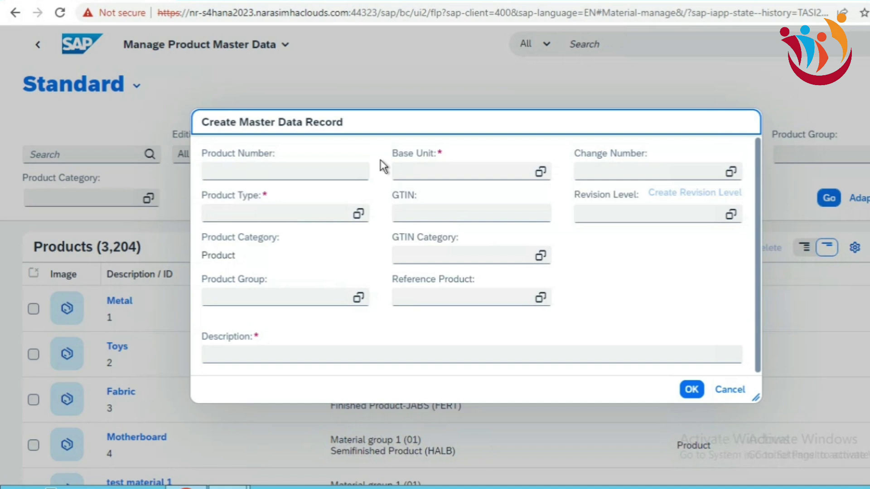
pyautogui.click(405, 168)
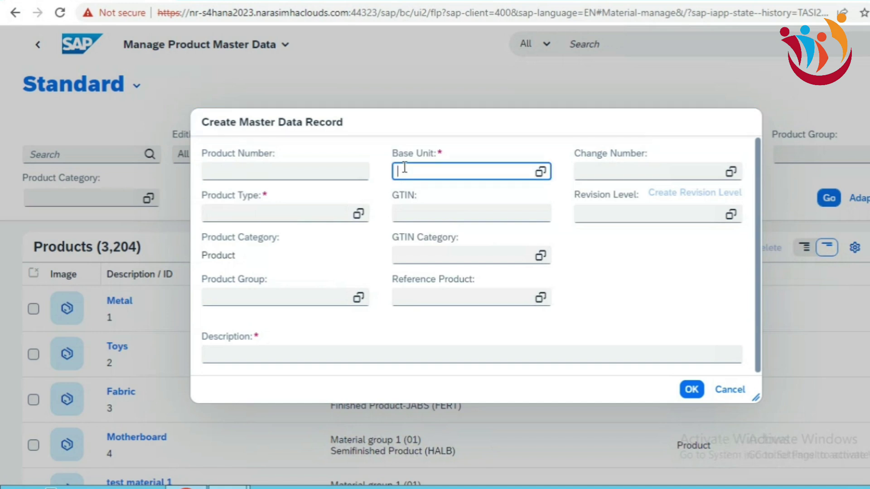
pyautogui.write('EA')
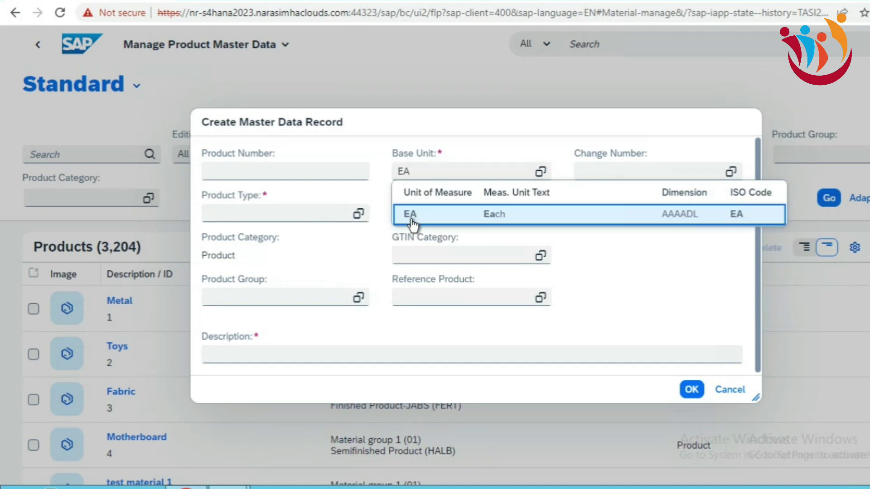
pyautogui.click(410, 216)
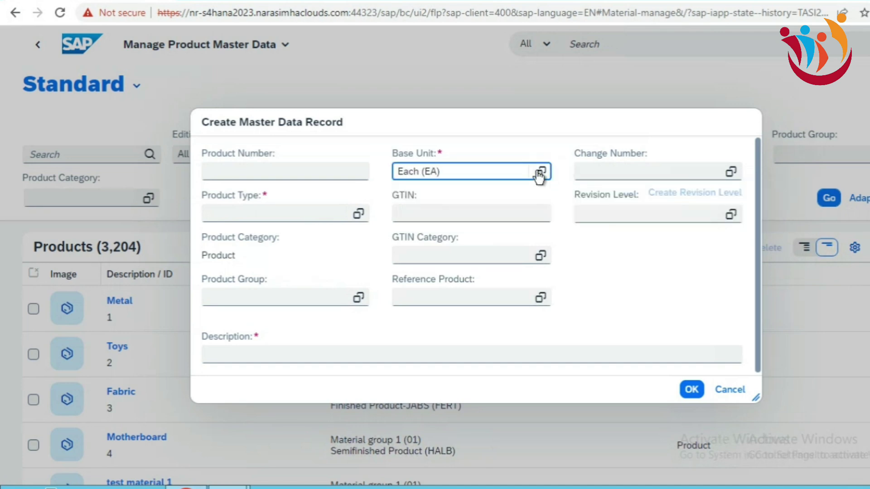
# Step: Set the product type to Raw materials (ROH) and the product group to Material group 1 (01)
pyautogui.click(216, 215)
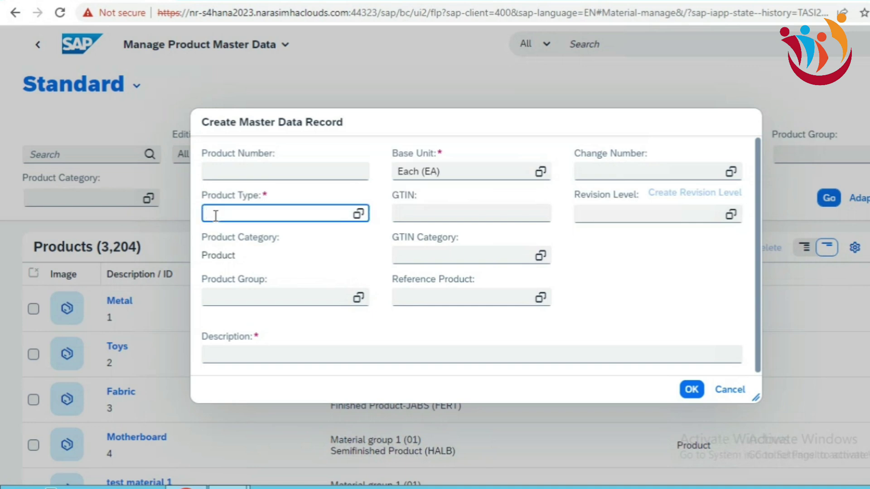
pyautogui.write('roh')
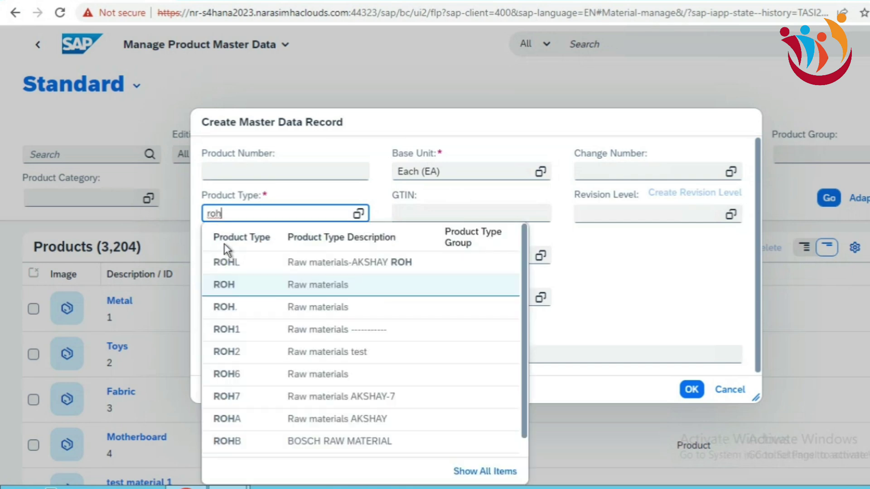
pyautogui.click(230, 288)
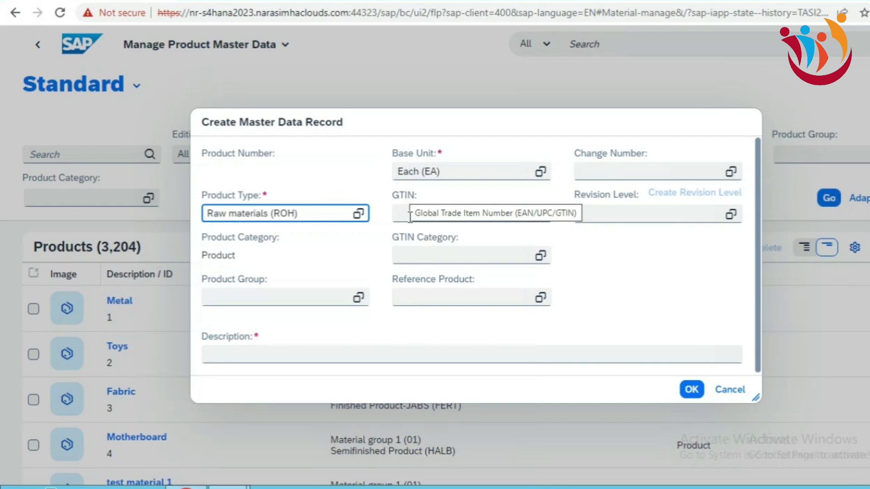
pyautogui.click(314, 296)
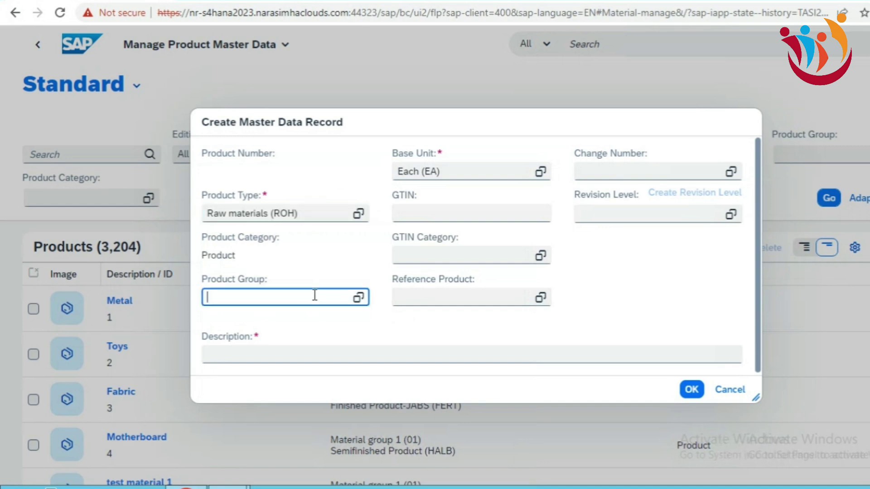
pyautogui.write('01')
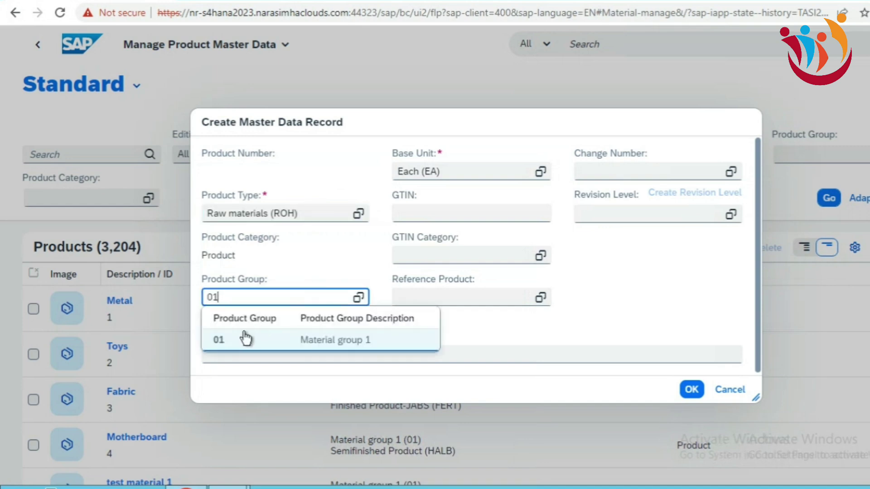
pyautogui.press('Return')
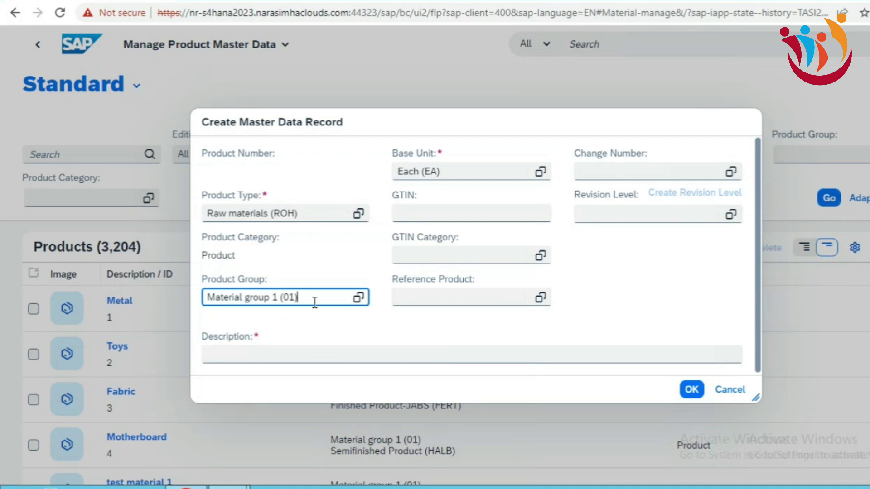
# Step: Browse the list of available product groups and close it without selecting one
pyautogui.click(359, 297)
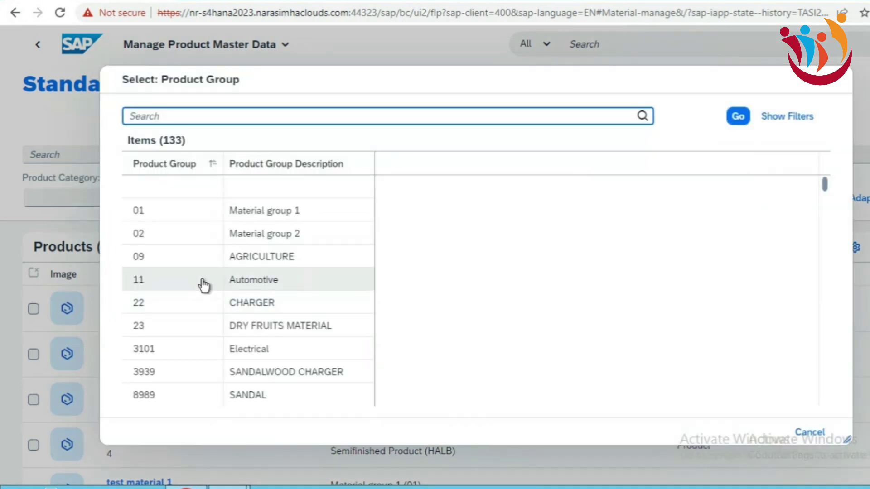
pyautogui.scroll(-12, 203, 288)
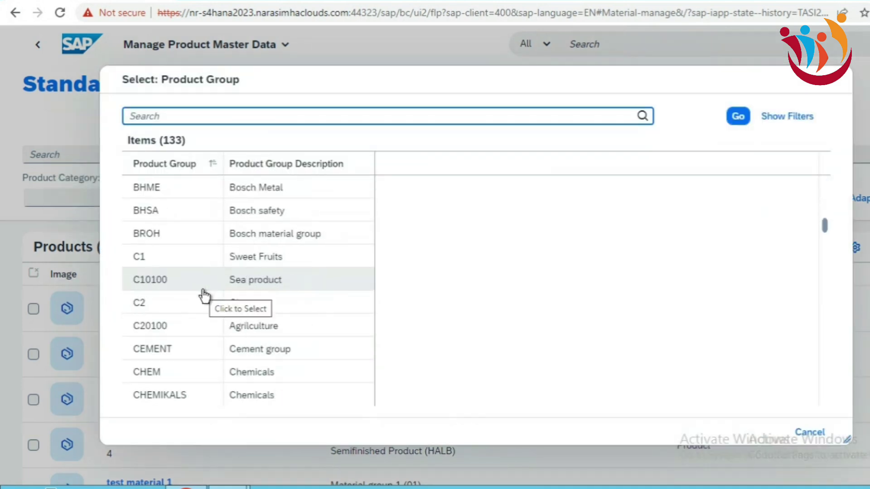
pyautogui.scroll(-5, 203, 295)
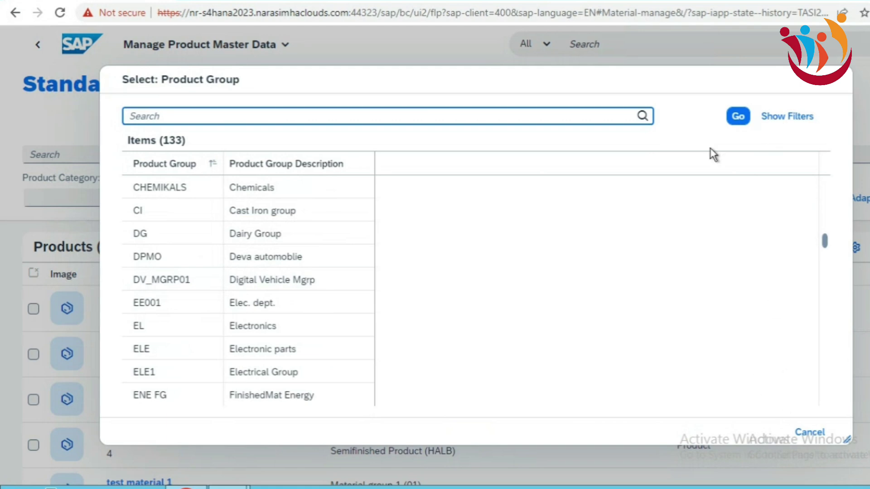
pyautogui.press('Escape')
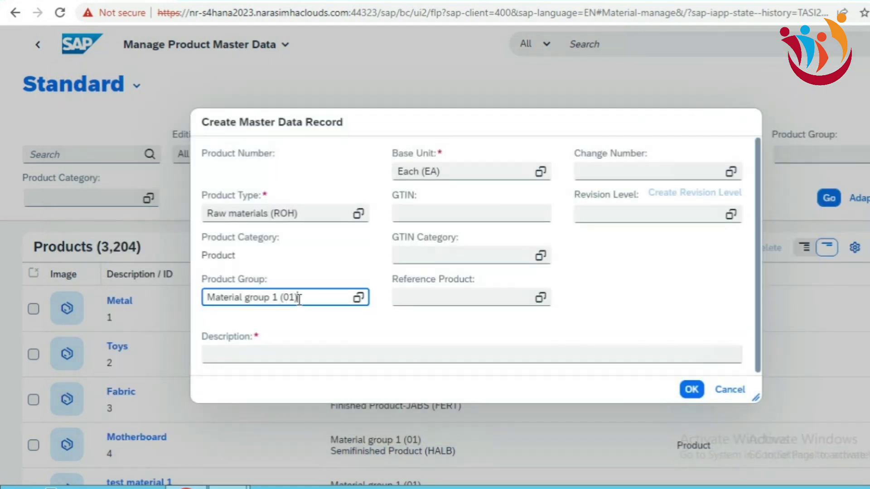
# Step: Clear the product group and choose Material group 1 (01) again
pyautogui.press('BackSpace')
pyautogui.press('BackSpace')
pyautogui.press('BackSpace')
pyautogui.press('BackSpace')
pyautogui.press('BackSpace')
pyautogui.press('BackSpace')
pyautogui.press('BackSpace')
pyautogui.press('BackSpace')
pyautogui.press('BackSpace')
pyautogui.press('BackSpace')
pyautogui.press('BackSpace')
pyautogui.press('BackSpace')
pyautogui.press('BackSpace')
pyautogui.press('BackSpace')
pyautogui.press('BackSpace')
pyautogui.press('BackSpace')
pyautogui.press('BackSpace')
pyautogui.press('BackSpace')
pyautogui.press('BackSpace')
pyautogui.press('BackSpace')
pyautogui.write('01')
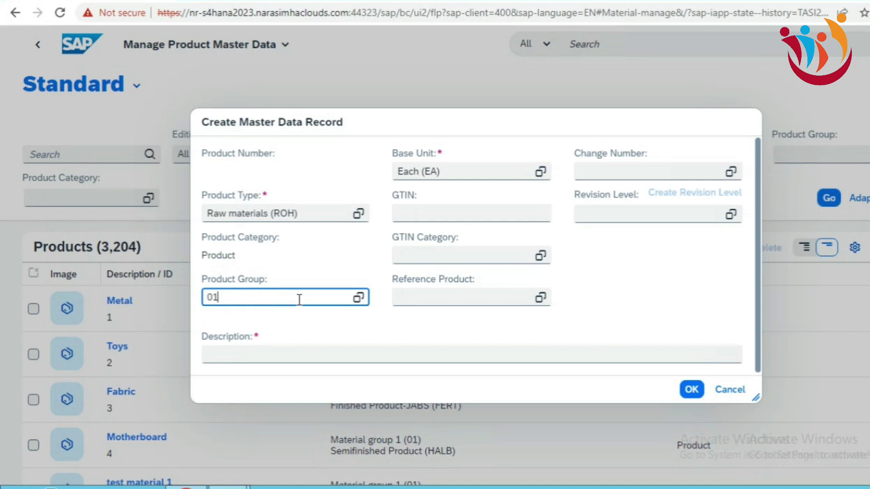
pyautogui.click(218, 341)
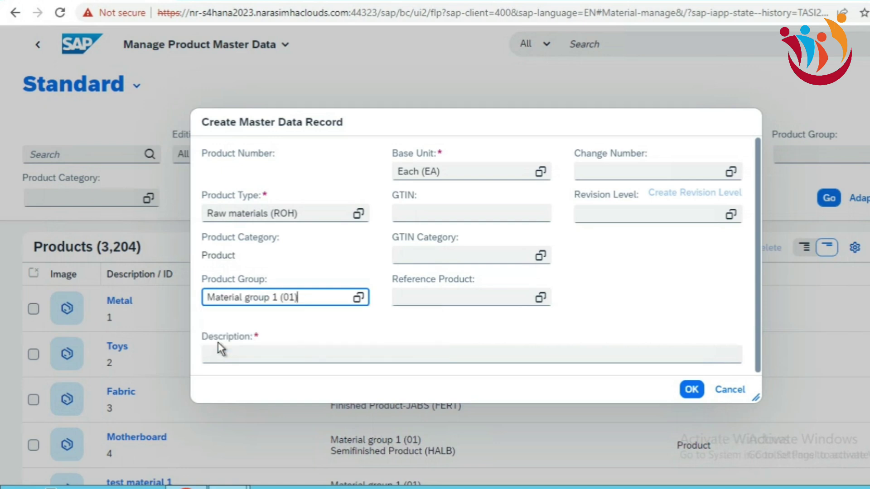
# Step: Enter the description "Lead in Glass Tube (LGT)" and confirm the new record's basic details
pyautogui.click(236, 355)
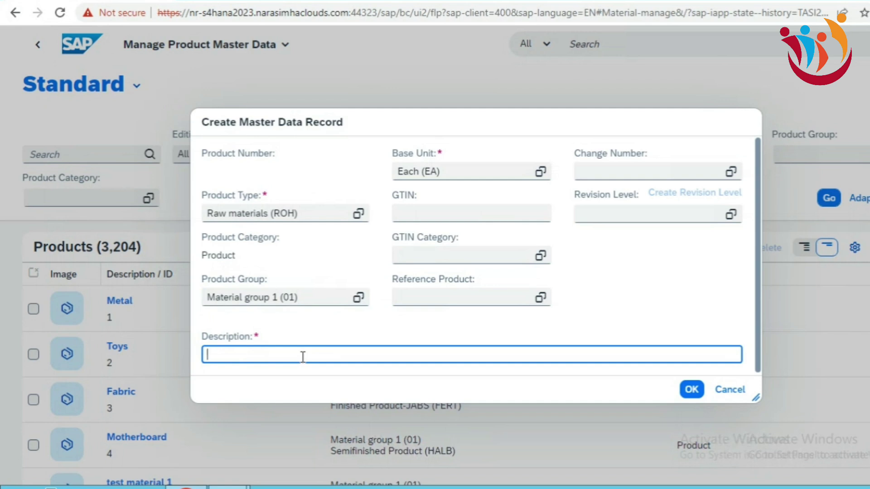
pyautogui.write('Lead in Glass Tube ')
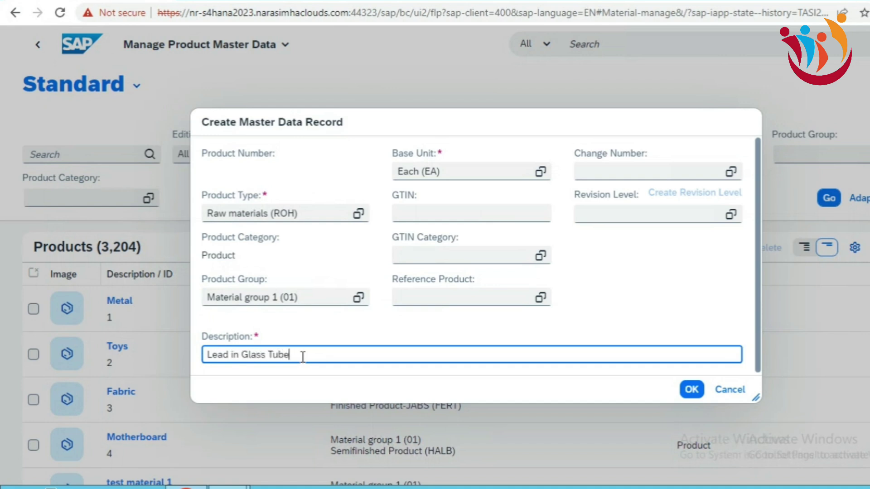
pyautogui.write('(LGT)')
pyautogui.click(692, 390)
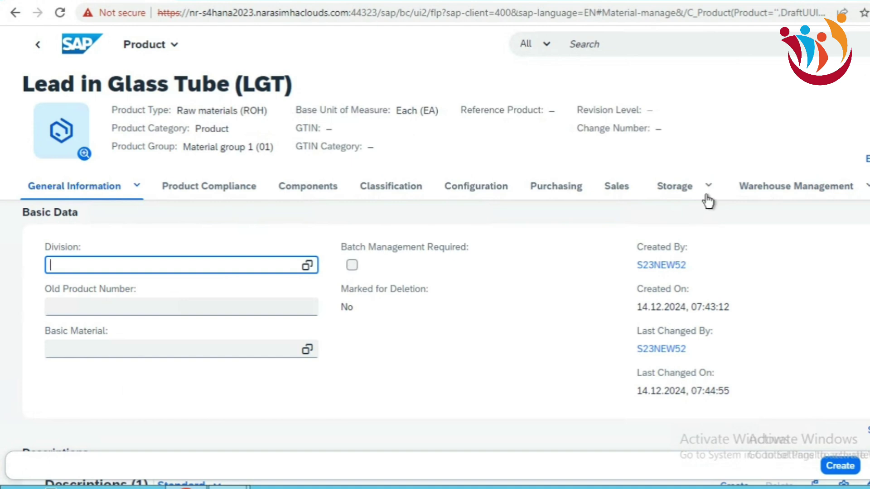
# Step: Add a plant record to the product and assign plant Genset India Private Ltd PT -1 (GIP1)
pyautogui.click(866, 186)
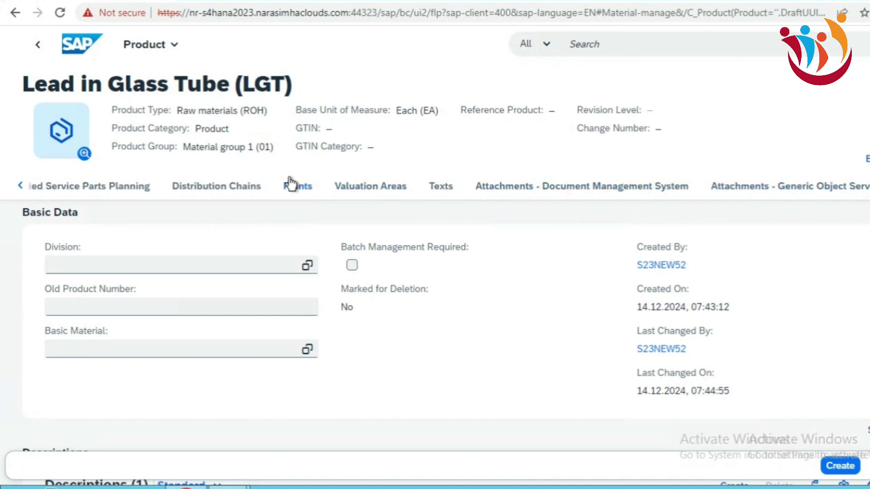
pyautogui.click(292, 188)
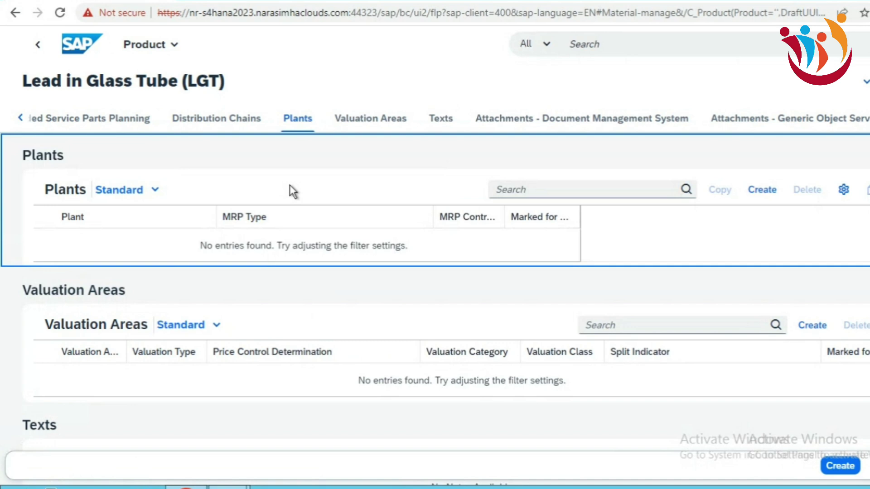
pyautogui.click(757, 192)
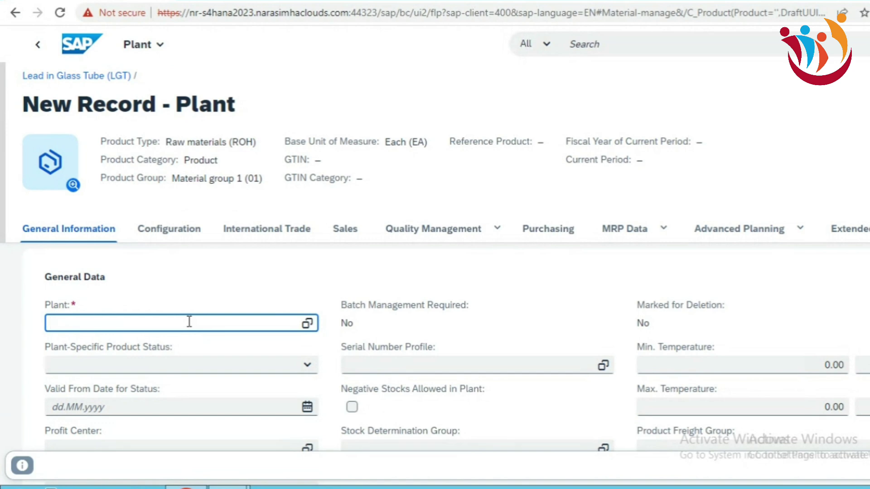
pyautogui.write('giP1')
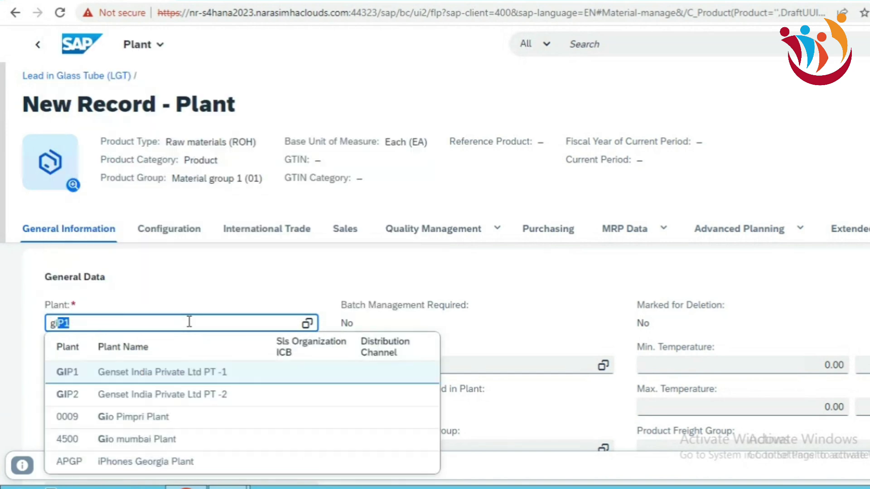
pyautogui.click(121, 374)
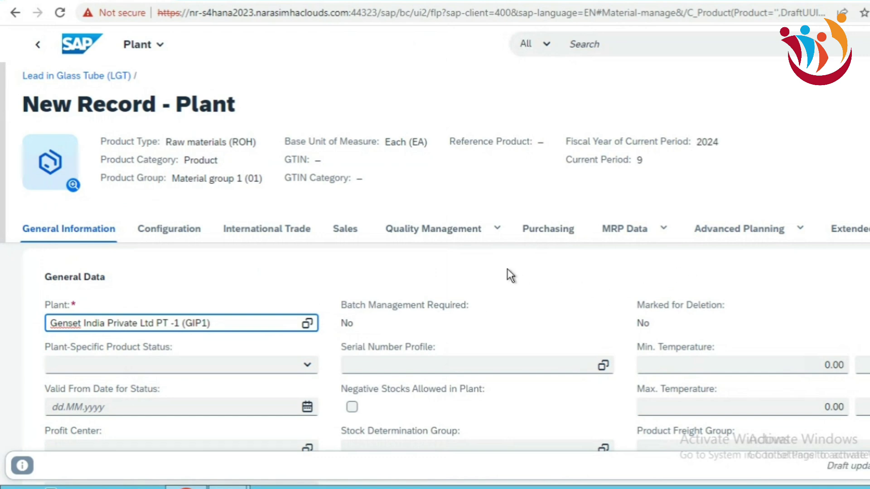
# Step: Set the plant's purchasing group to Raw Maerial Pur Gr (GI1), replacing the MAINT. SPARE entry
pyautogui.click(560, 229)
pyautogui.click(125, 223)
pyautogui.write('MAINT. SPARE')
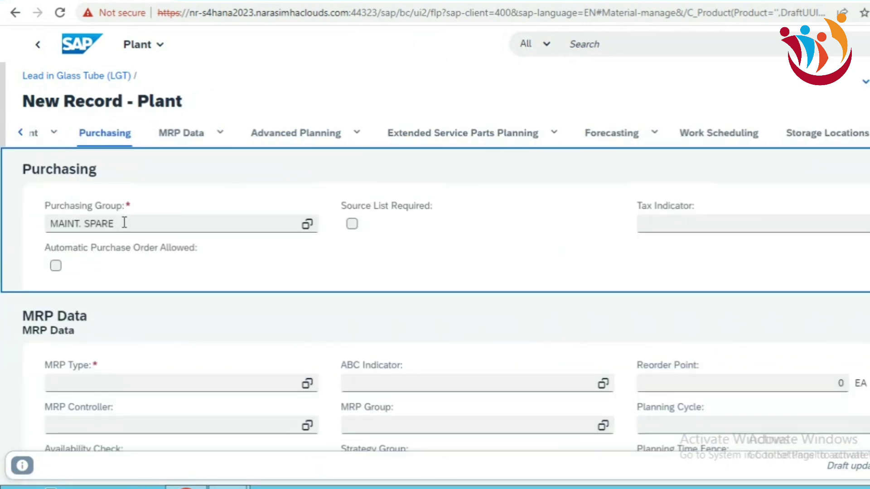
pyautogui.press('BackSpace')
pyautogui.press('BackSpace')
pyautogui.press('BackSpace')
pyautogui.press('BackSpace')
pyautogui.press('BackSpace')
pyautogui.press('BackSpace')
pyautogui.press('BackSpace')
pyautogui.press('BackSpace')
pyautogui.press('BackSpace')
pyautogui.press('BackSpace')
pyautogui.press('BackSpace')
pyautogui.press('BackSpace')
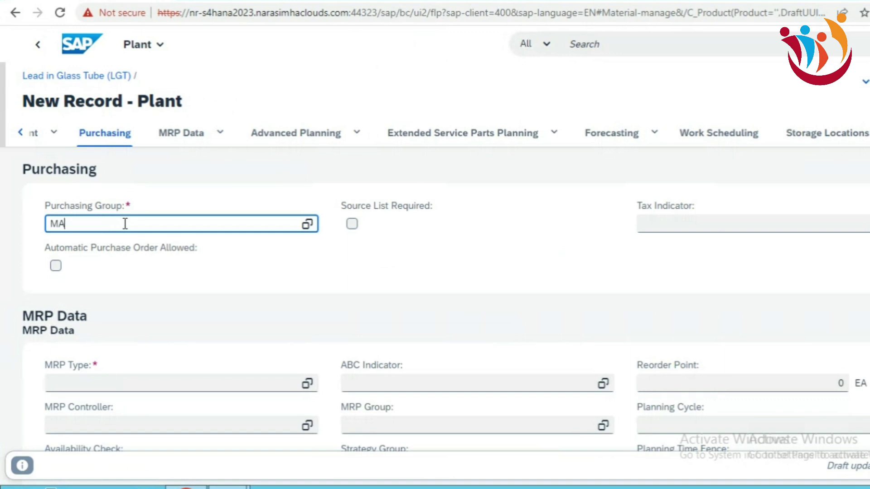
pyautogui.write('gip1')
pyautogui.press('BackSpace')
pyautogui.press('BackSpace')
pyautogui.press('BackSpace')
pyautogui.write('i1')
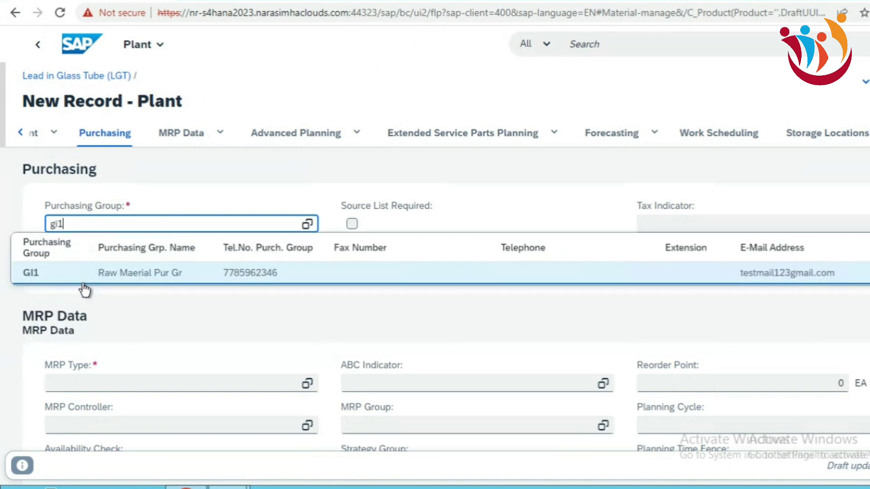
pyautogui.click(84, 275)
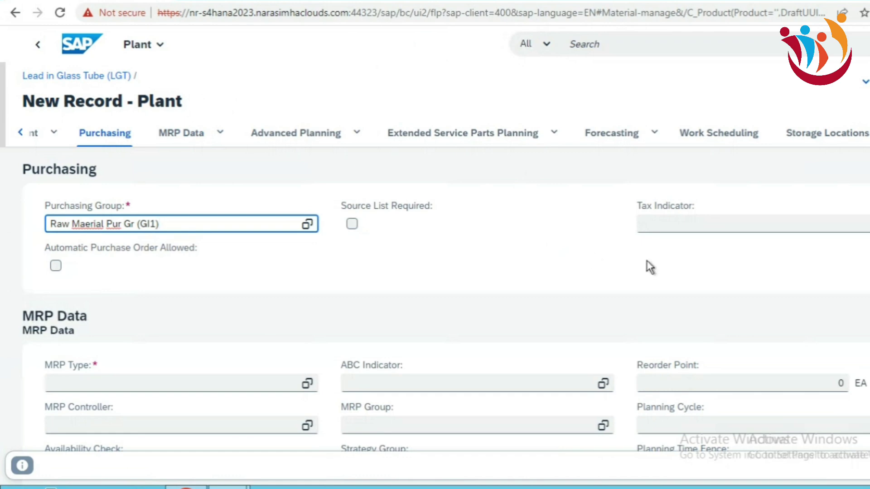
# Step: Set the plant's MRP type to No planning (ND)
pyautogui.scroll(-3, 662, 260)
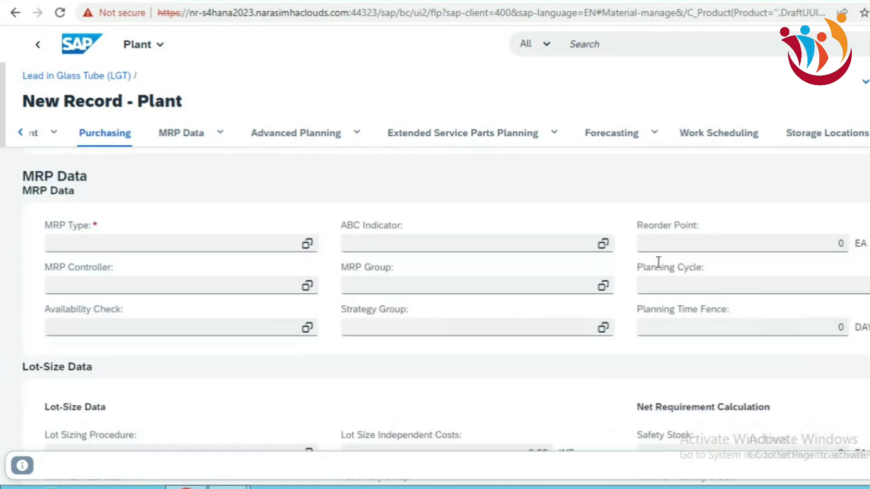
pyautogui.click(179, 248)
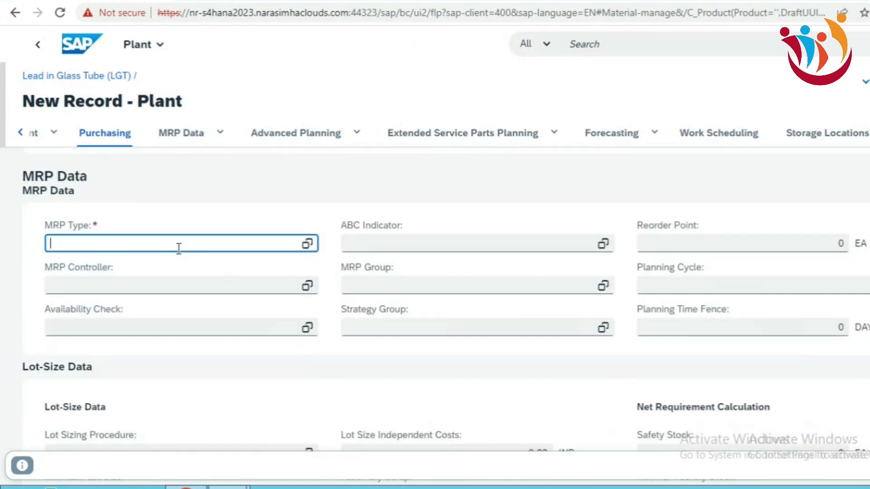
pyautogui.write('nd')
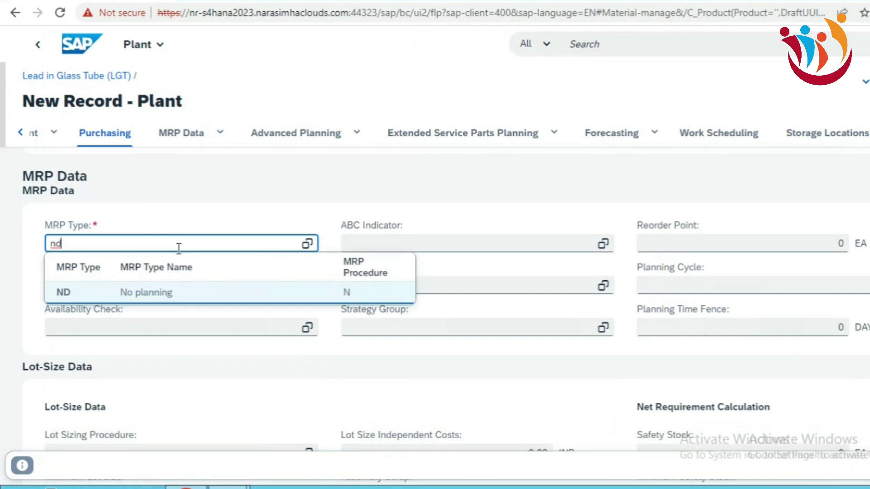
pyautogui.click(64, 293)
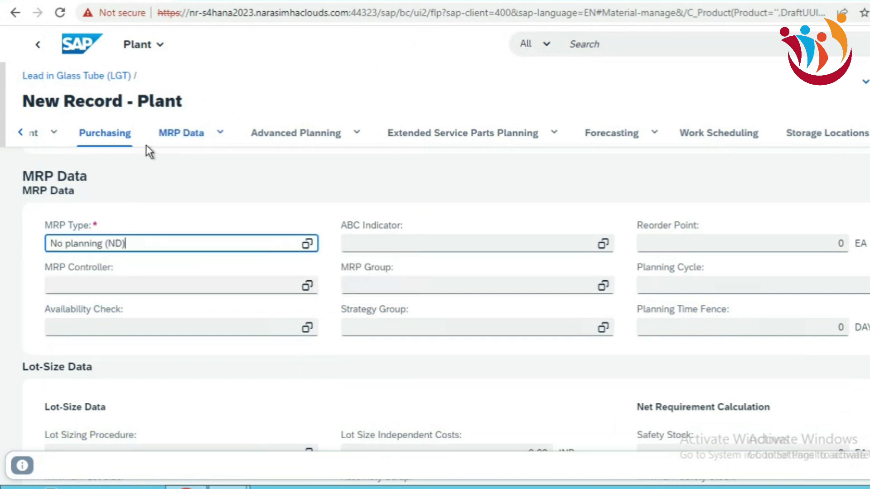
# Step: Add storage locations RM00 and SHF1 to the GIP1 plant record
pyautogui.click(20, 135)
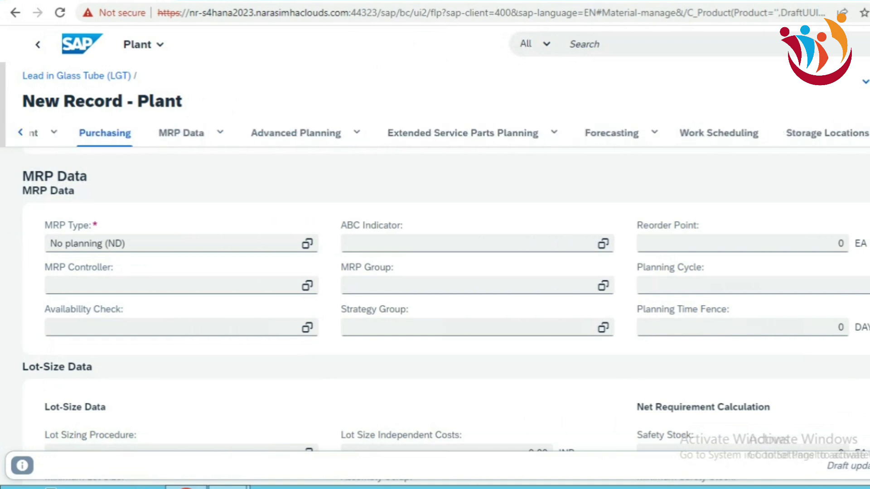
pyautogui.click(839, 141)
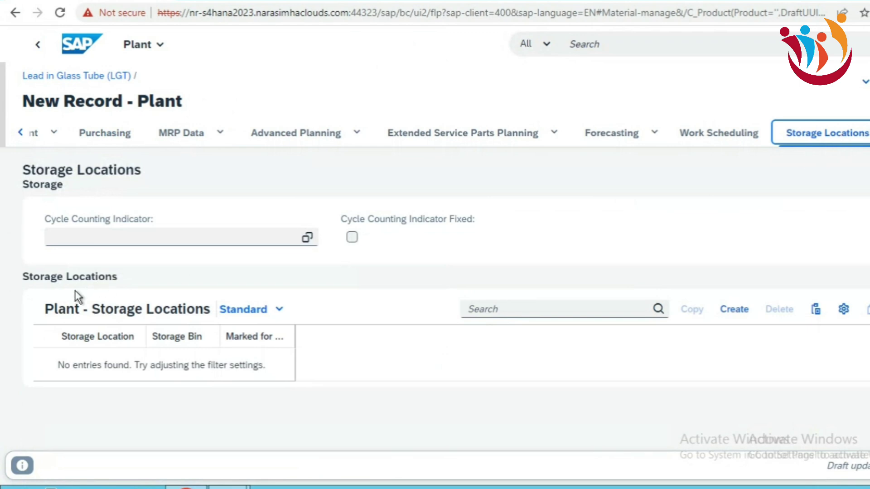
pyautogui.click(743, 311)
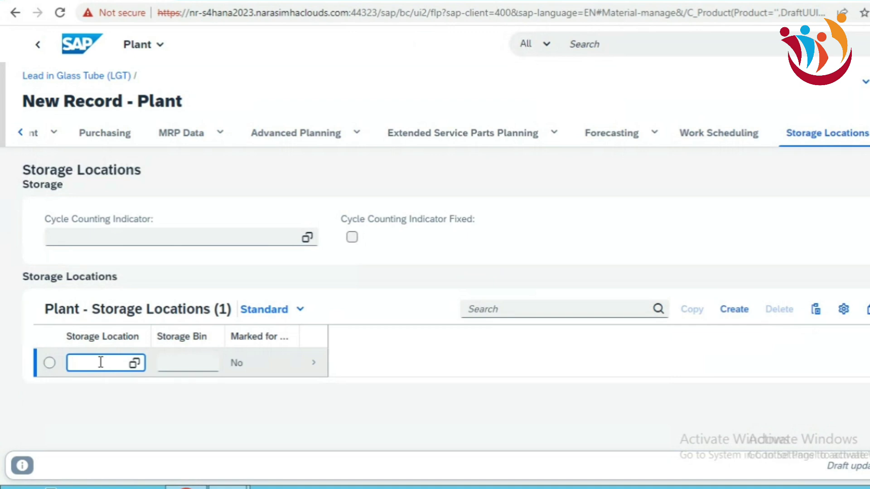
pyautogui.write('1m0')
pyautogui.write('00')
pyautogui.click(93, 412)
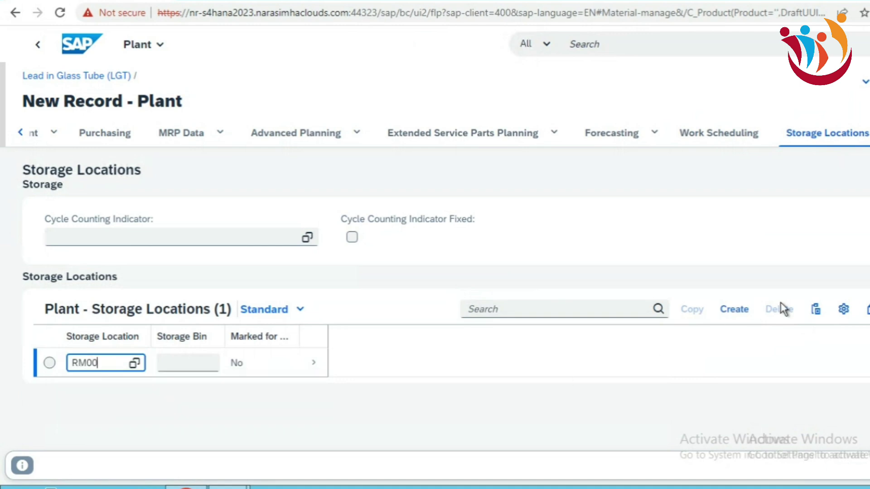
pyautogui.click(732, 309)
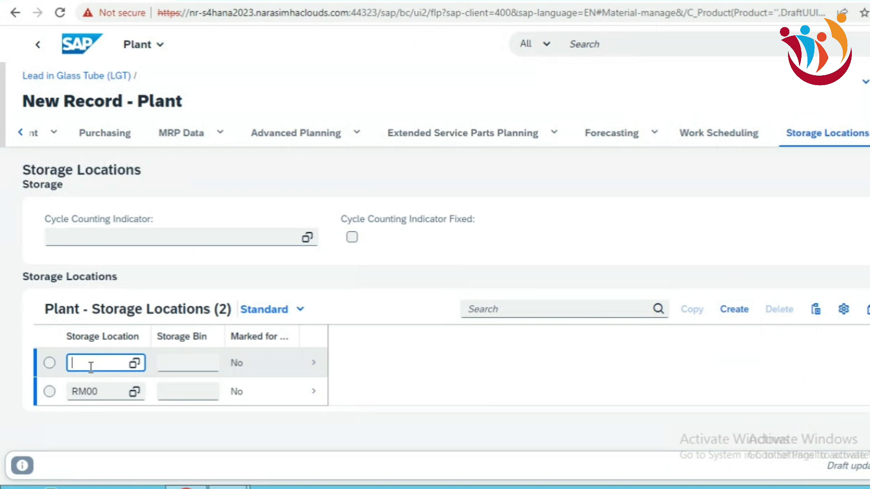
pyautogui.write('shf1')
pyautogui.click(89, 412)
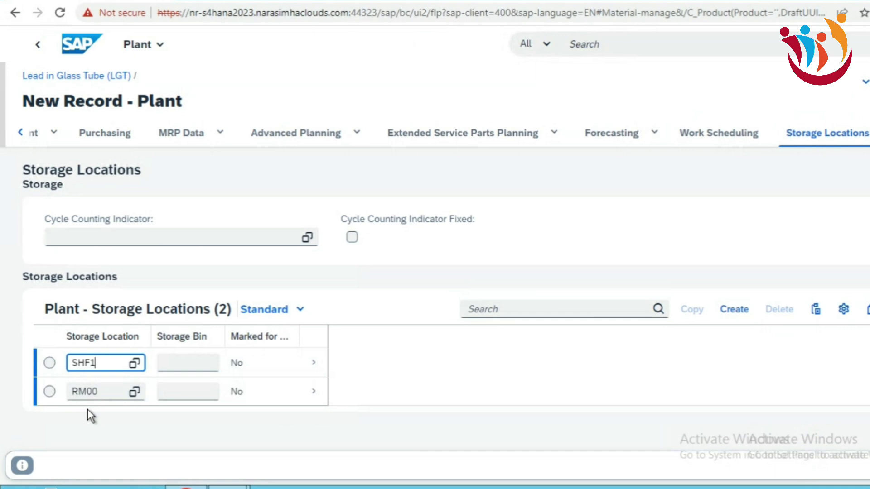
# Step: Add a third storage location, SF00 (Semi Finish Mat.), to plant GIP1 and return to the product's plant list
pyautogui.click(732, 311)
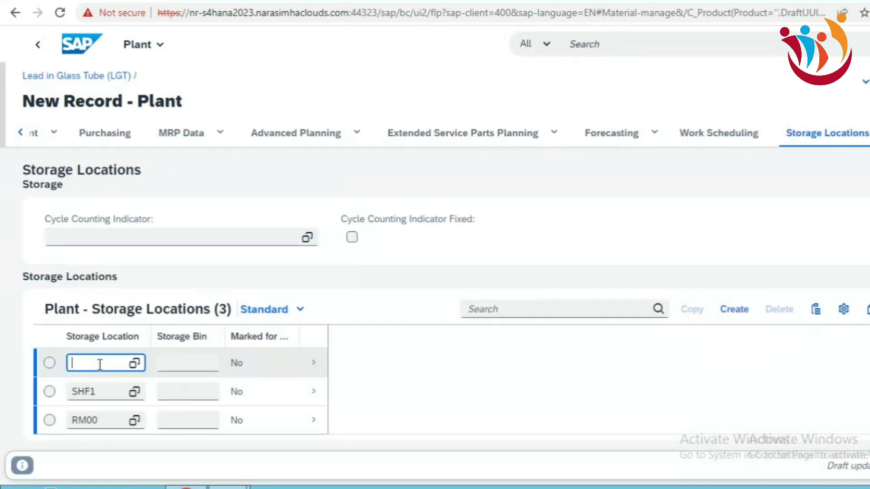
pyautogui.click(136, 364)
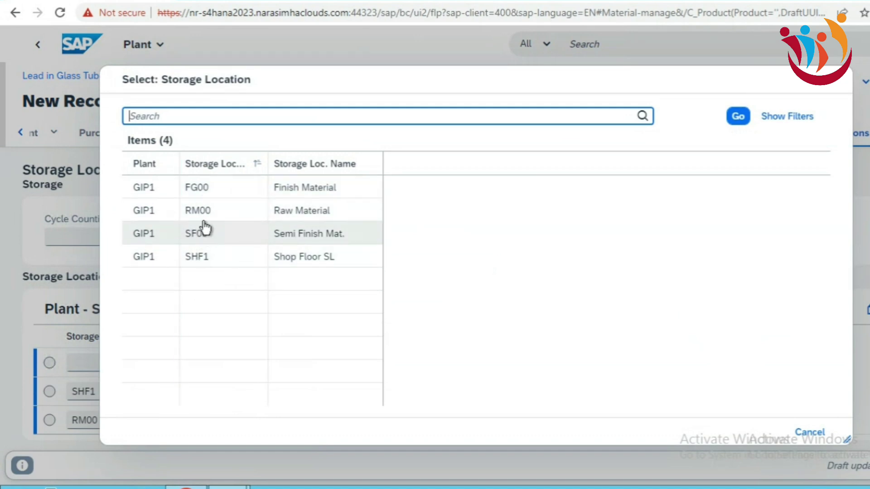
pyautogui.click(205, 240)
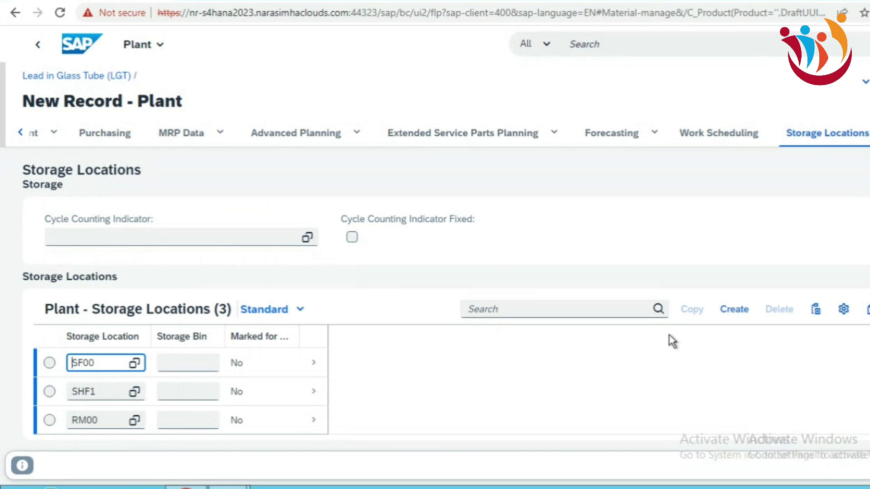
pyautogui.click(20, 135)
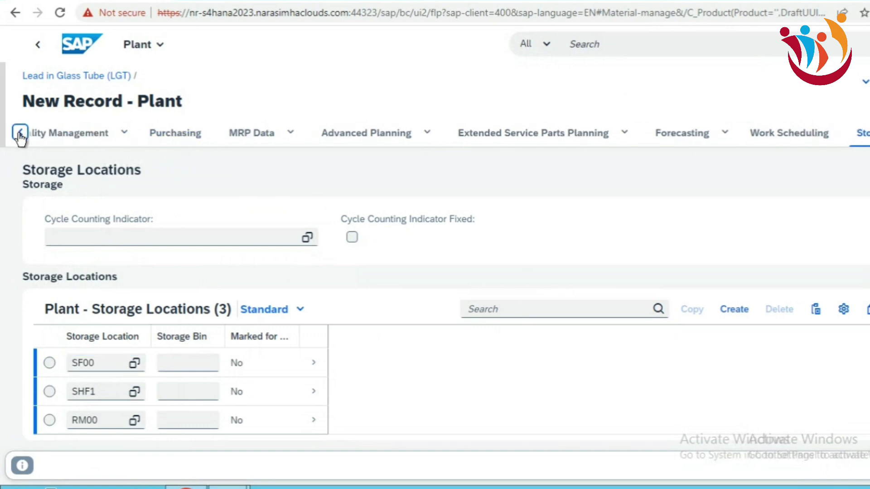
pyautogui.click(20, 135)
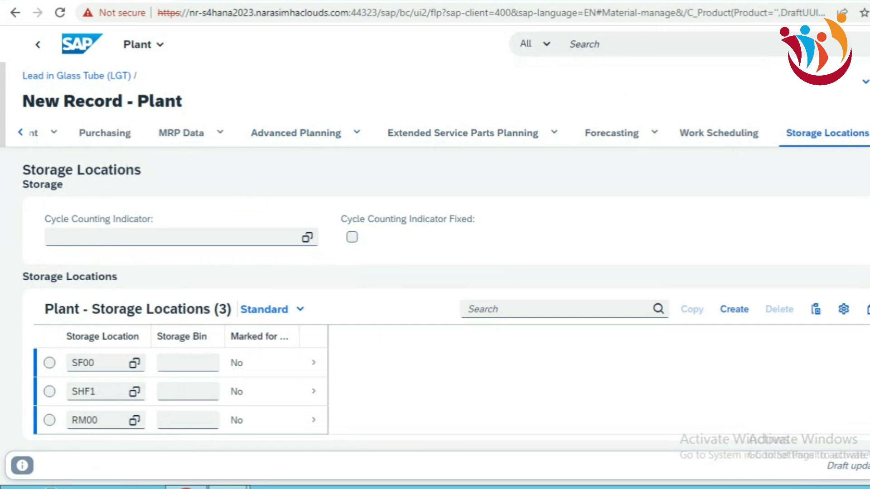
pyautogui.hotkey('alt', 'Left')
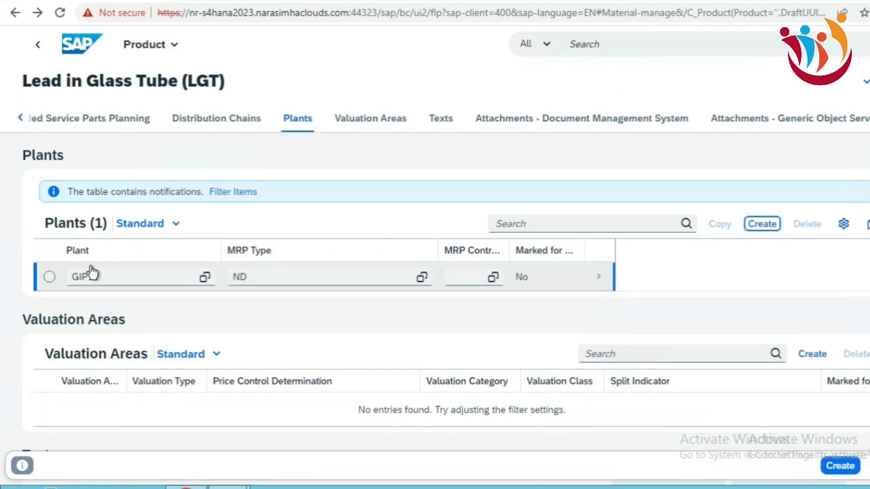
# Step: Add a second plant record to the product and assign plant Genset India Private Ltd PT -2 (GIP2)
pyautogui.click(767, 224)
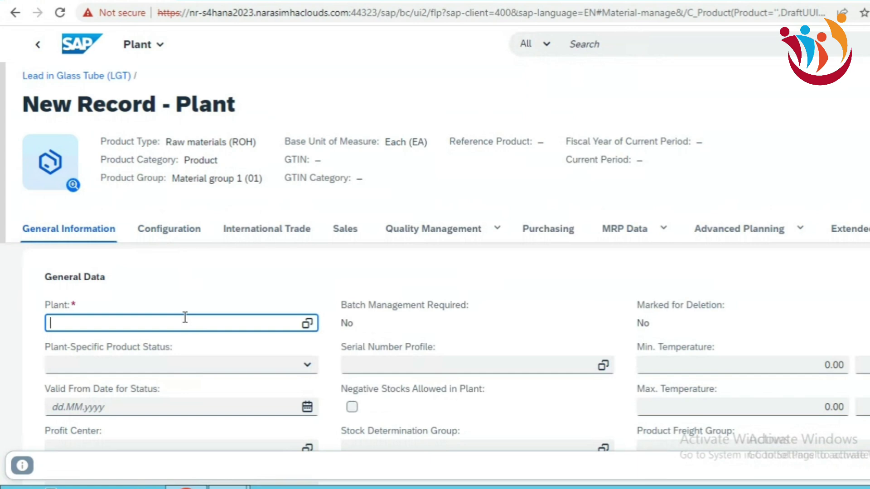
pyautogui.write('gl')
pyautogui.write('p2')
pyautogui.click(85, 372)
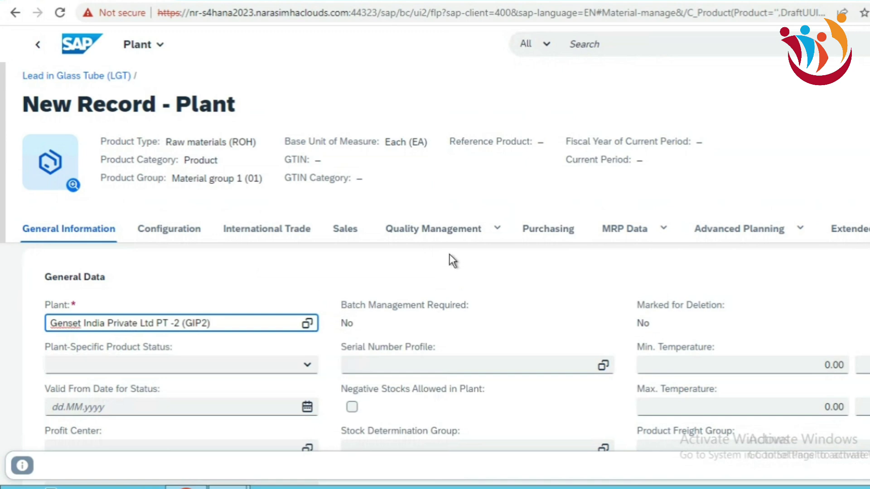
# Step: Set the MRP type of plant GIP2 to No planning (ND)
pyautogui.scroll(-1, 273, 277)
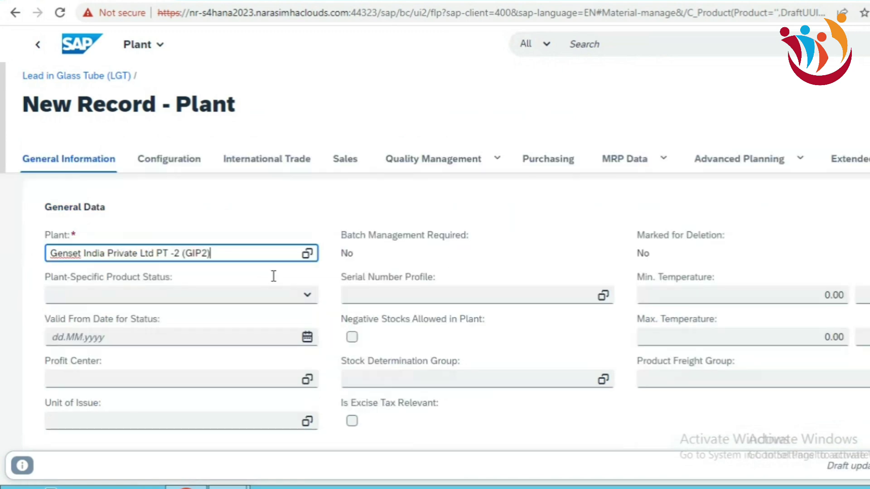
pyautogui.scroll(-10, 274, 277)
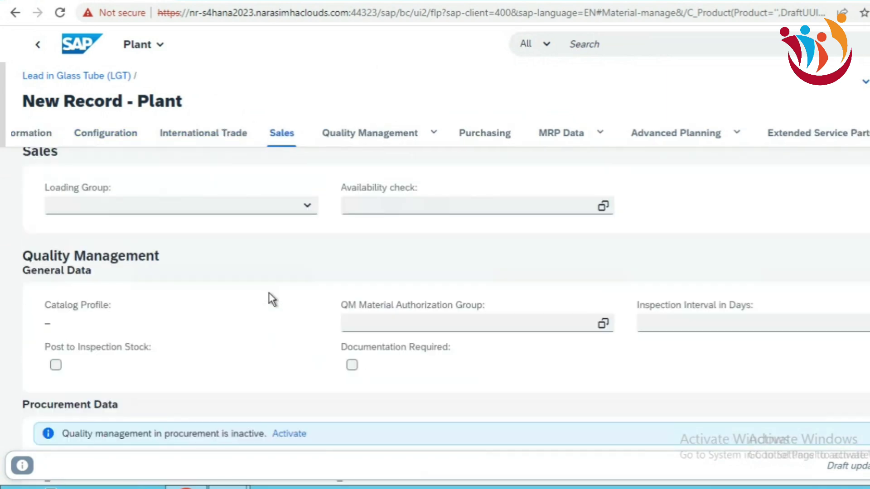
pyautogui.scroll(-5, 269, 296)
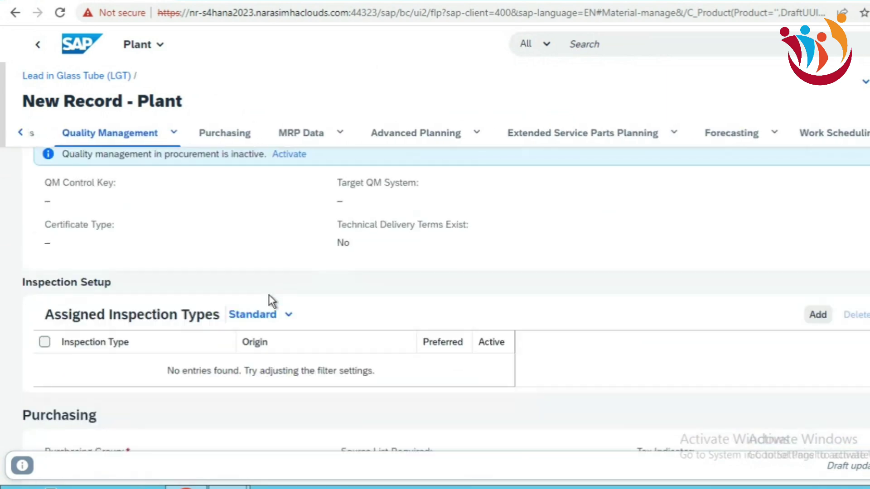
pyautogui.scroll(-4, 268, 295)
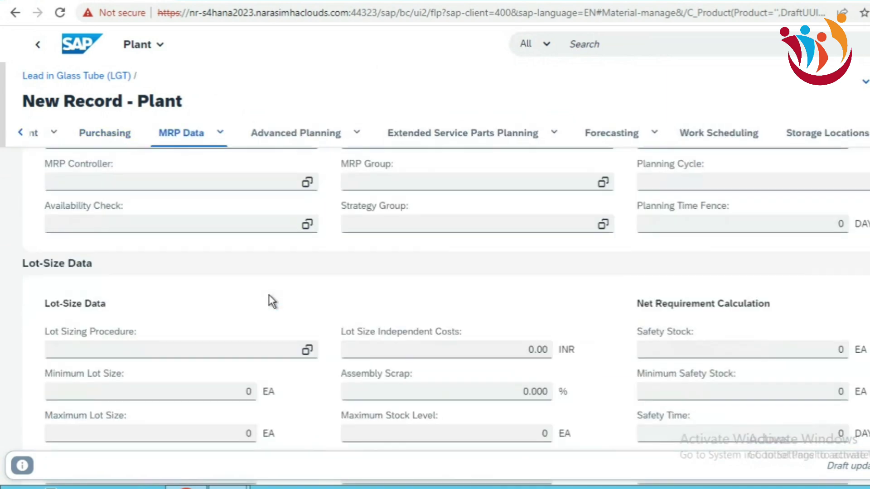
pyautogui.click(172, 182)
pyautogui.scroll(3, 139, 218)
pyautogui.click(121, 277)
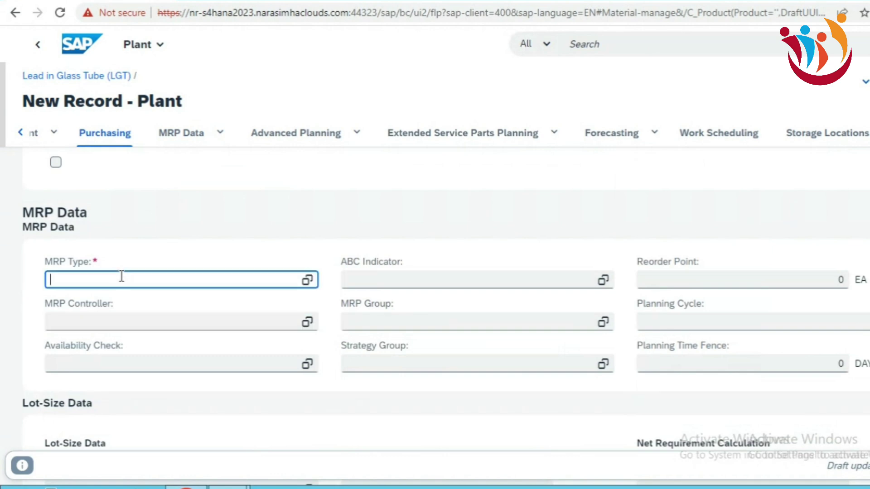
pyautogui.write('nD')
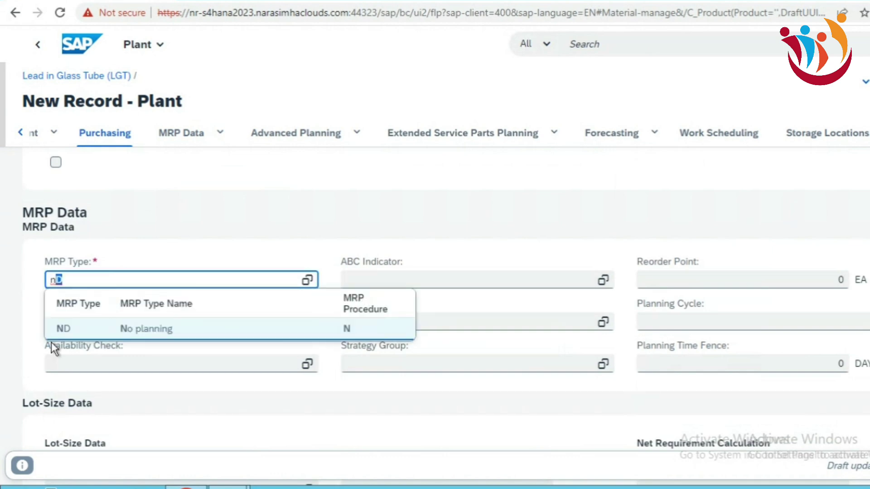
pyautogui.click(68, 329)
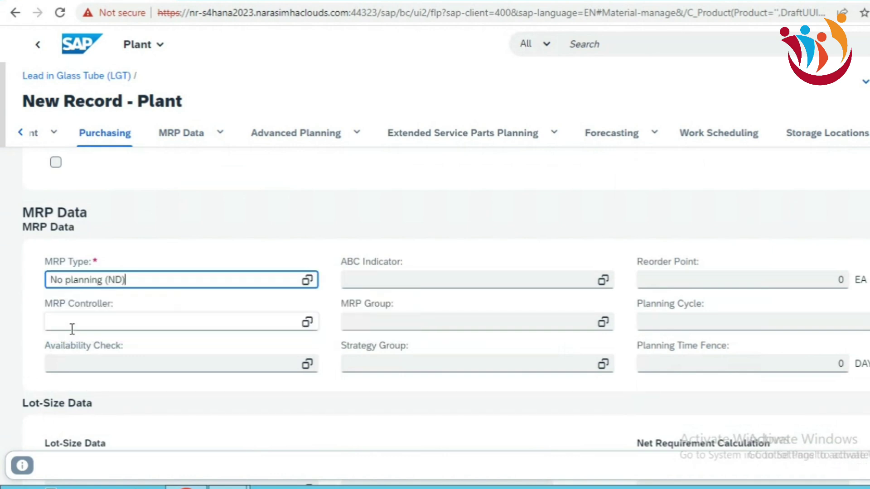
# Step: Add storage locations RM00 and SHF1 to the GIP2 plant record
pyautogui.click(806, 141)
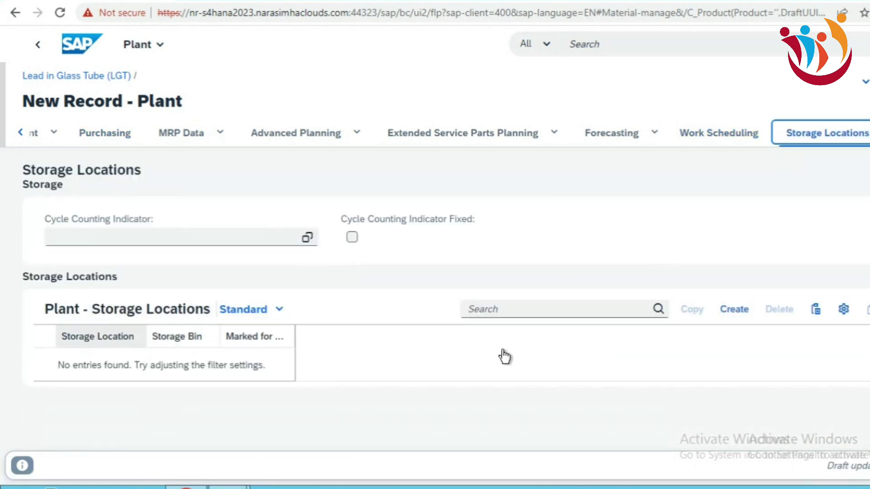
pyautogui.click(727, 309)
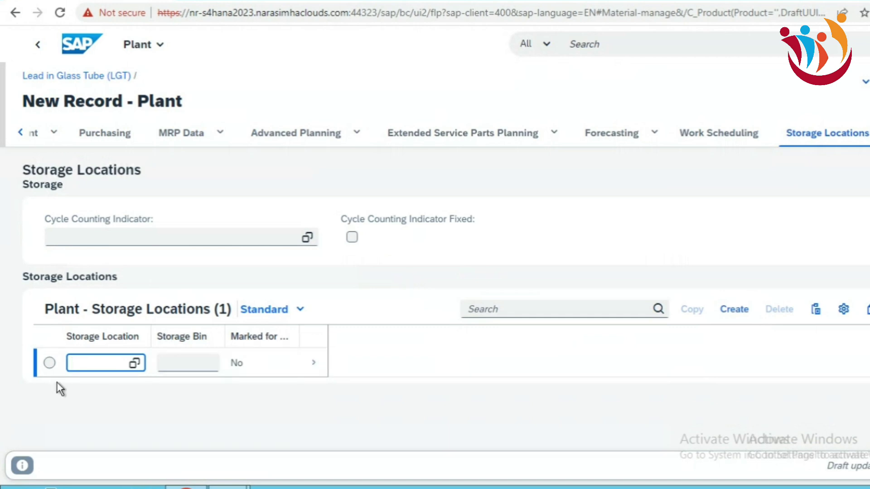
pyautogui.write('rm00')
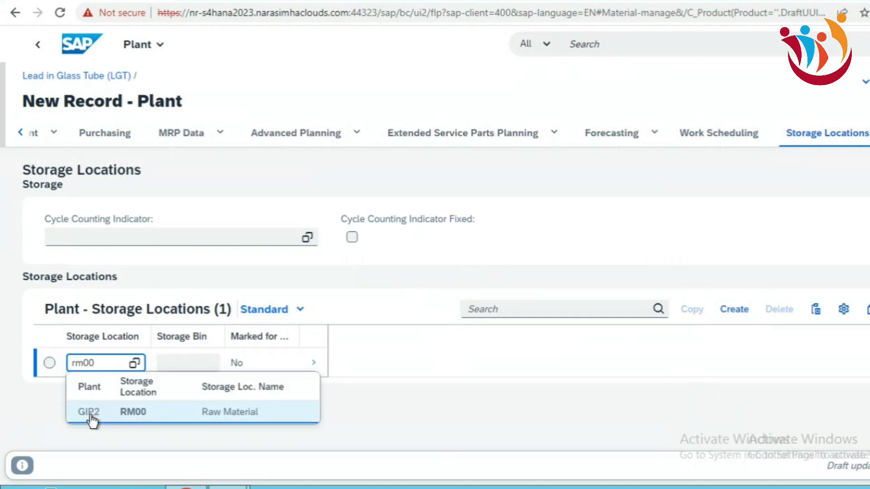
pyautogui.click(91, 414)
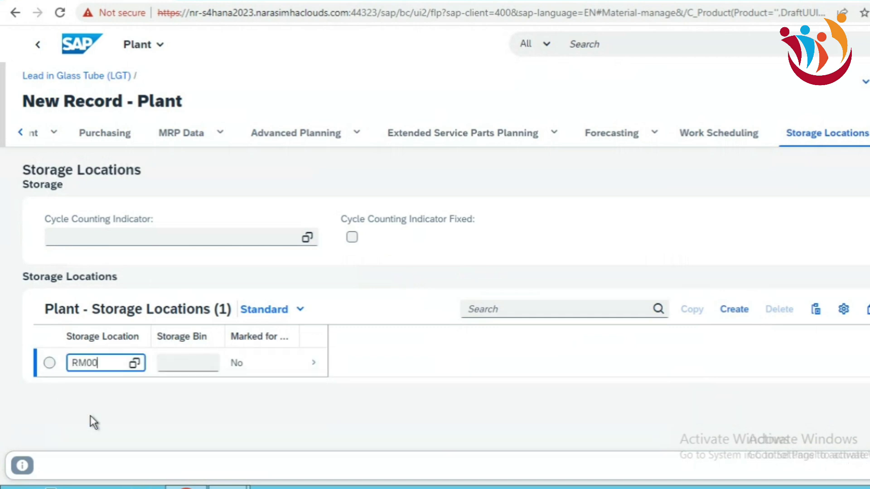
pyautogui.click(744, 311)
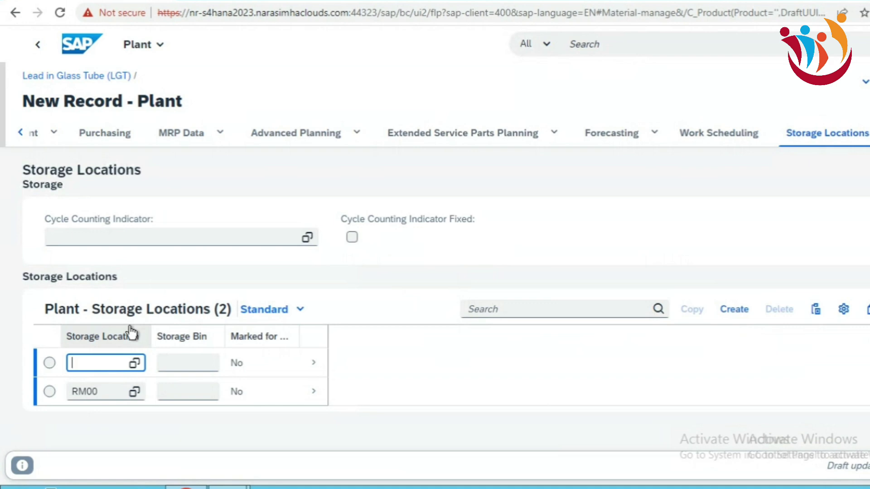
pyautogui.write('shf1')
pyautogui.click(95, 416)
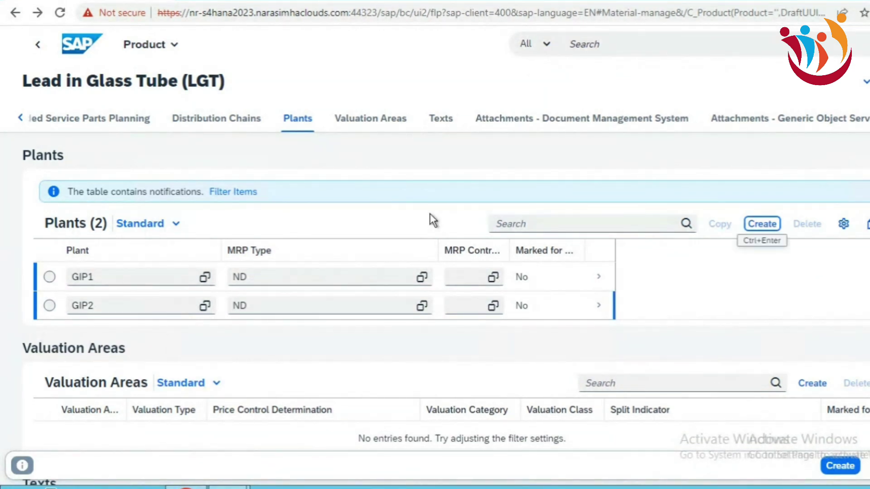
# Step: Create a valuation area record for GIP1 with valuation class 3000 (Raw materials 1)
pyautogui.click(370, 119)
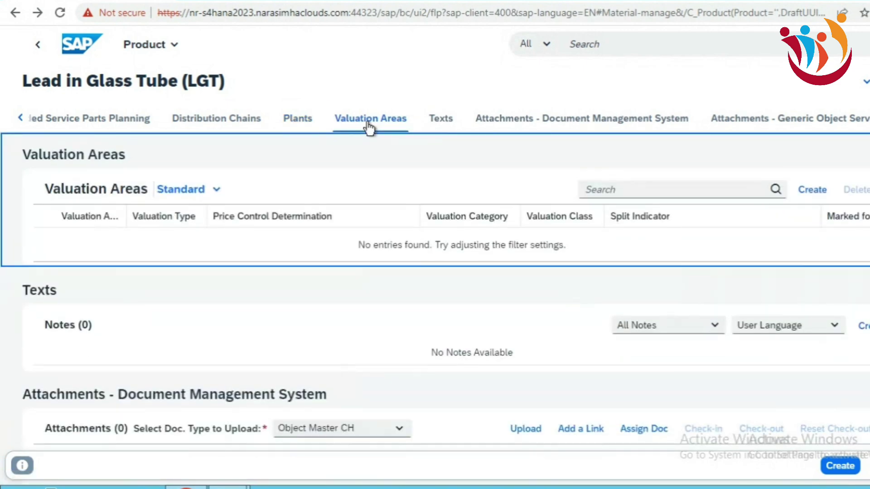
pyautogui.click(813, 191)
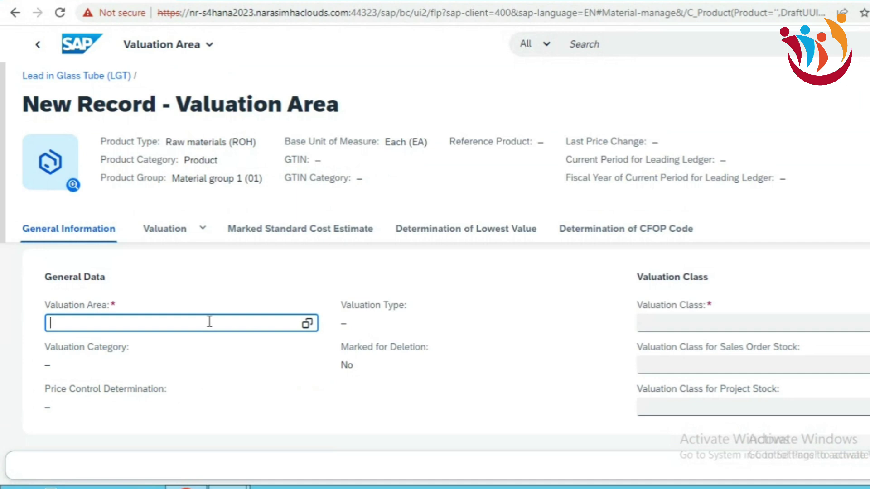
pyautogui.write('gl')
pyautogui.write('p1')
pyautogui.click(113, 366)
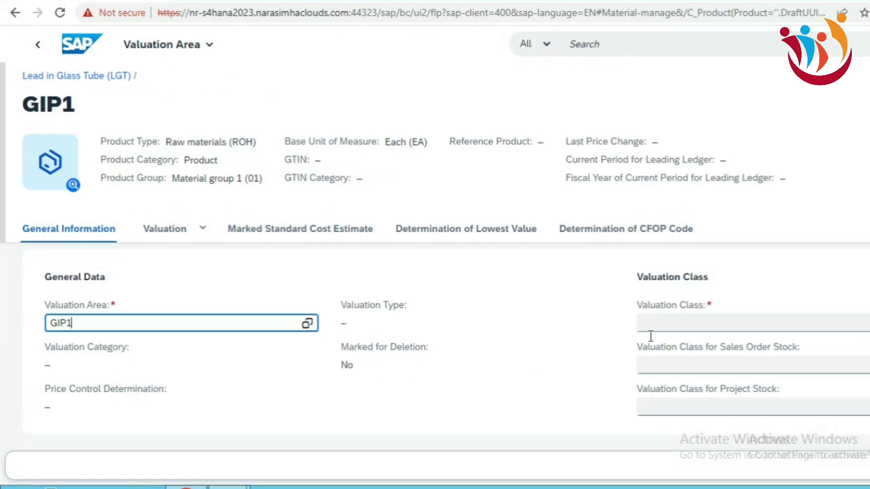
pyautogui.click(657, 325)
pyautogui.write('3000')
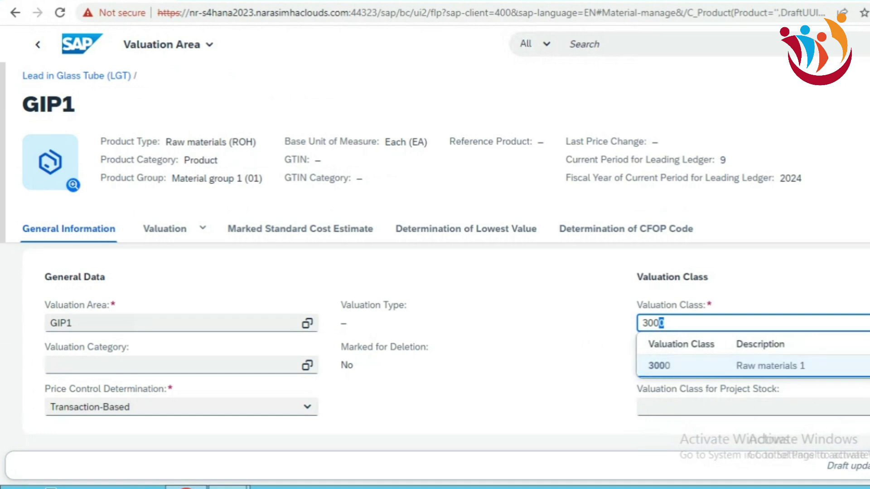
pyautogui.press('Return')
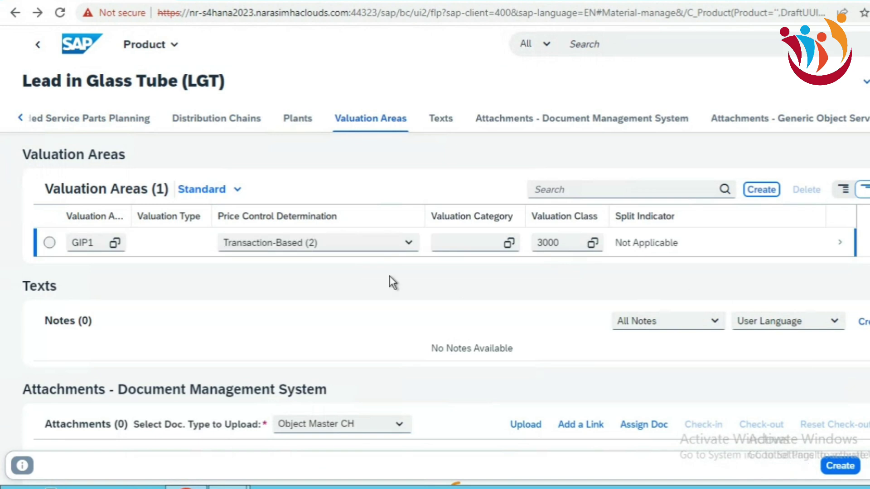
# Step: Create a valuation area record for GIP2 with valuation class 3000 (Raw materials 1)
pyautogui.click(765, 189)
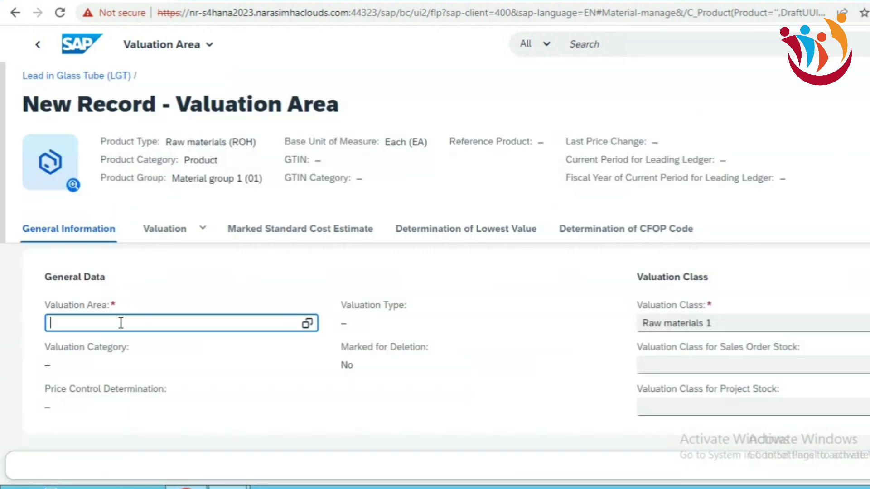
pyautogui.write('gip2')
pyautogui.click(93, 363)
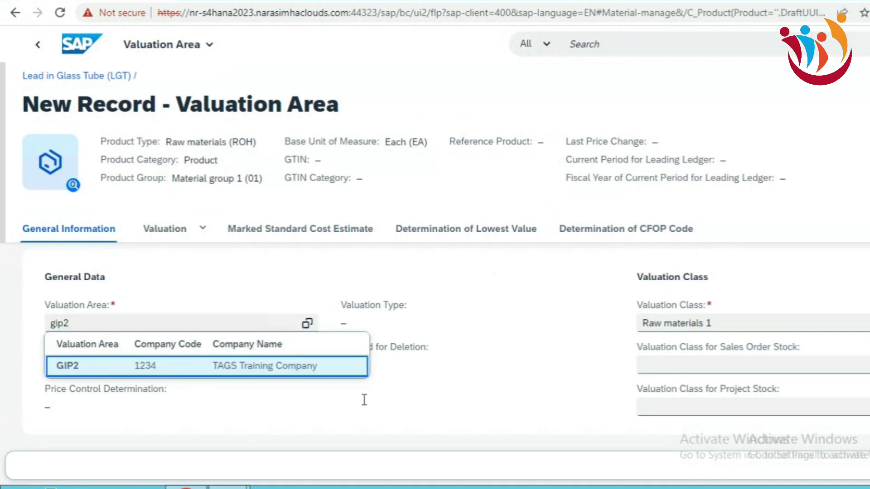
pyautogui.click(688, 323)
pyautogui.press('BackSpace')
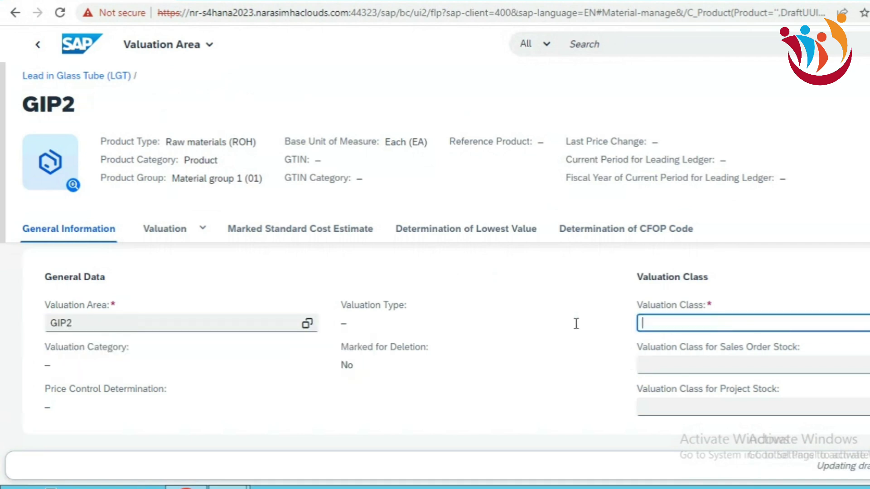
pyautogui.write('3000')
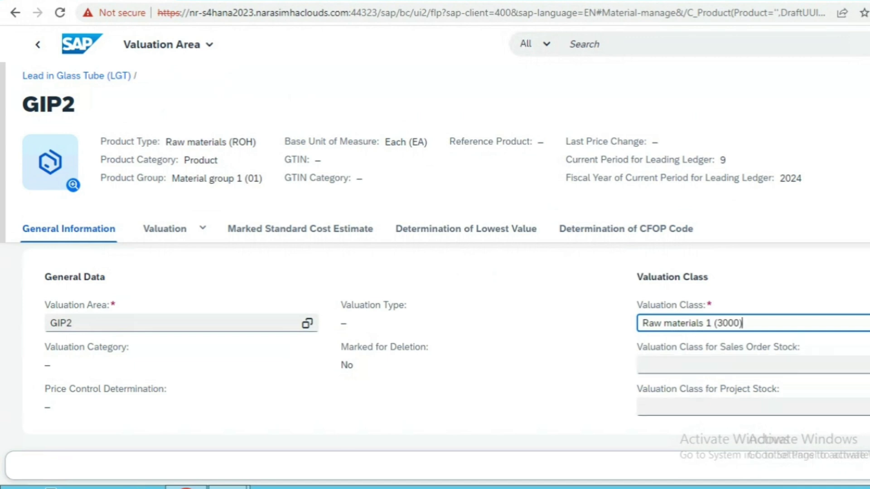
pyautogui.click(515, 408)
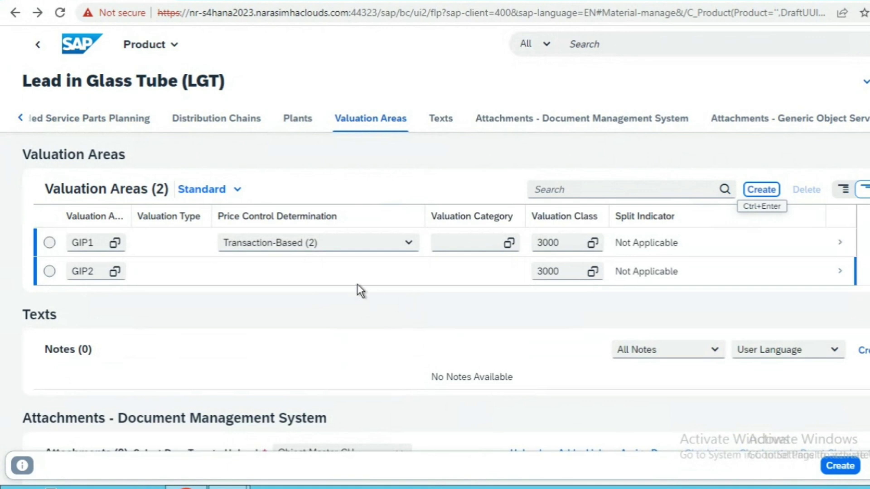
# Step: Save the new product master and copy its assigned product number
pyautogui.click(841, 469)
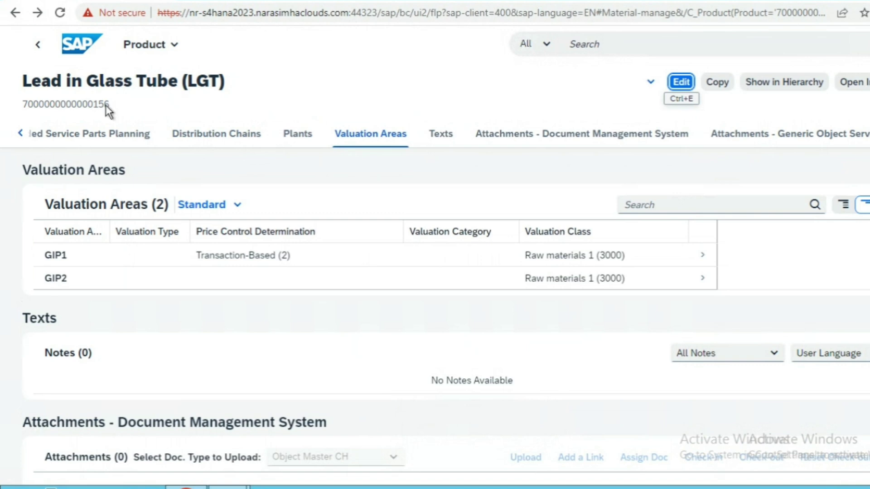
pyautogui.moveTo(110, 104); pyautogui.dragTo(1, 106)
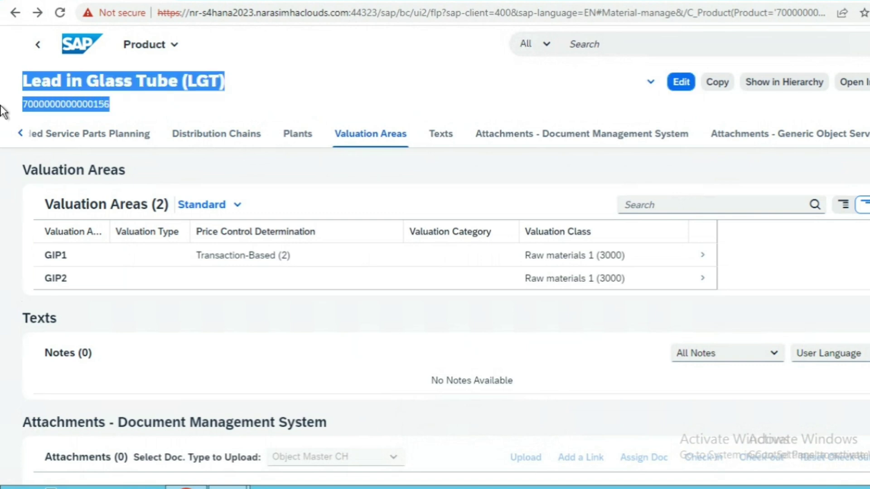
pyautogui.moveTo(111, 106); pyautogui.dragTo(22, 107)
pyautogui.hotkey('ctrl', 'c')
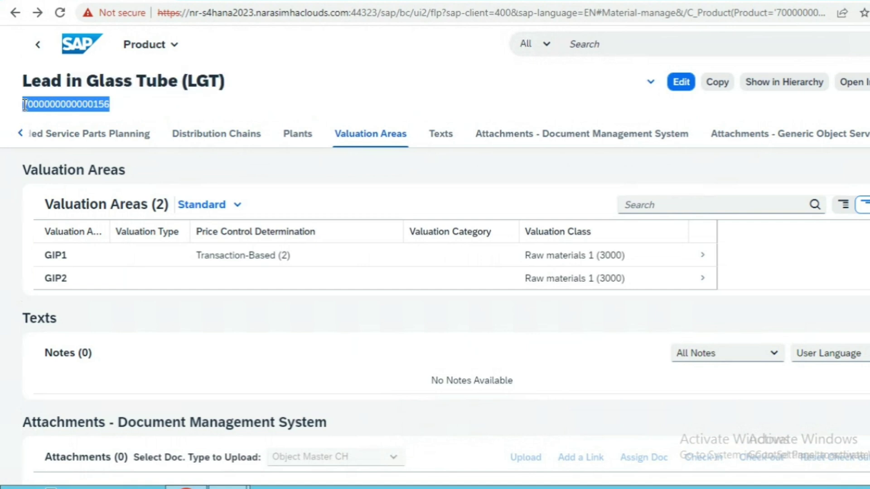
# Step: Switch to SAP Easy Access and display the copied material in MM03 with the preselected views for plant GIP1 and storage location RM00
pyautogui.click(230, 487)
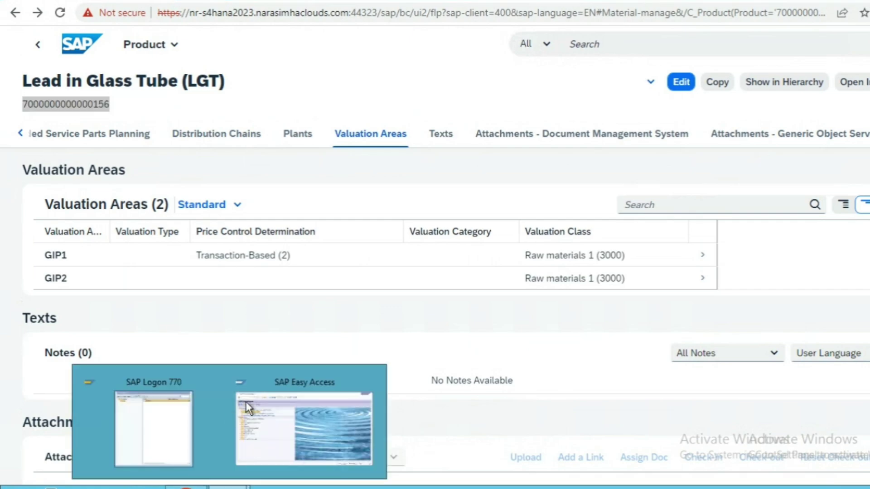
pyautogui.click(305, 426)
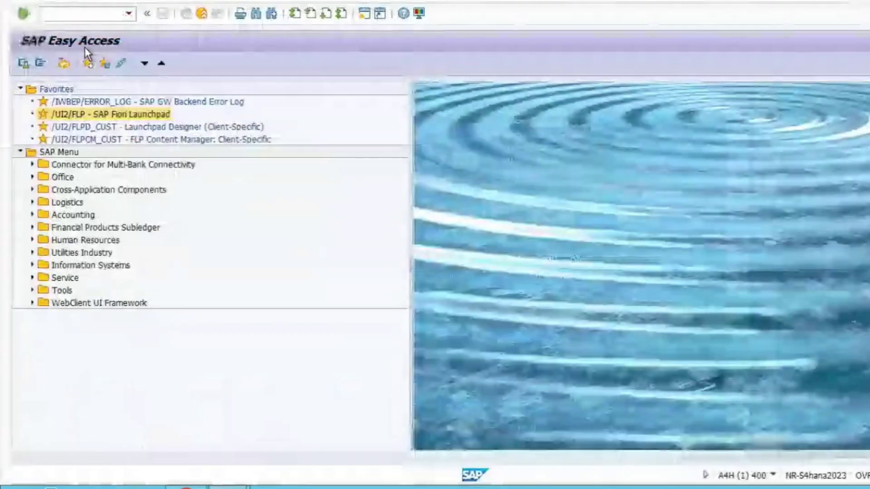
pyautogui.click(93, 15)
pyautogui.write('mm')
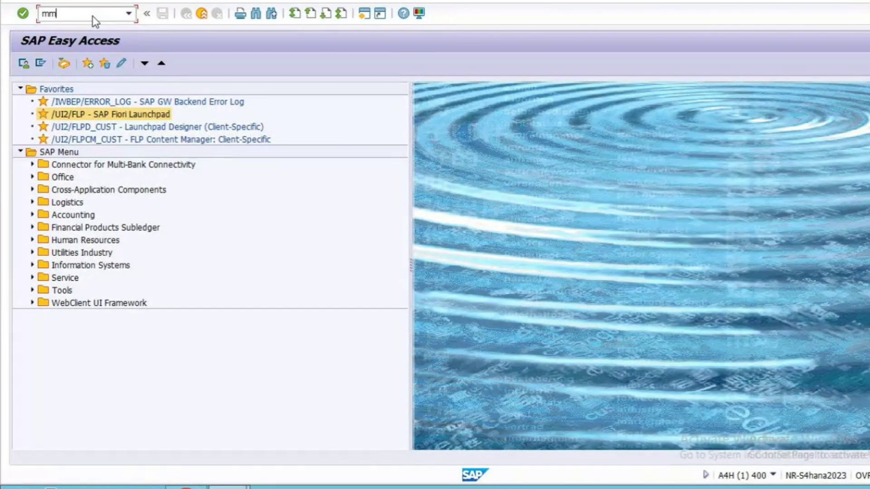
pyautogui.write('03')
pyautogui.press('Return')
pyautogui.hotkey('ctrl', 'v')
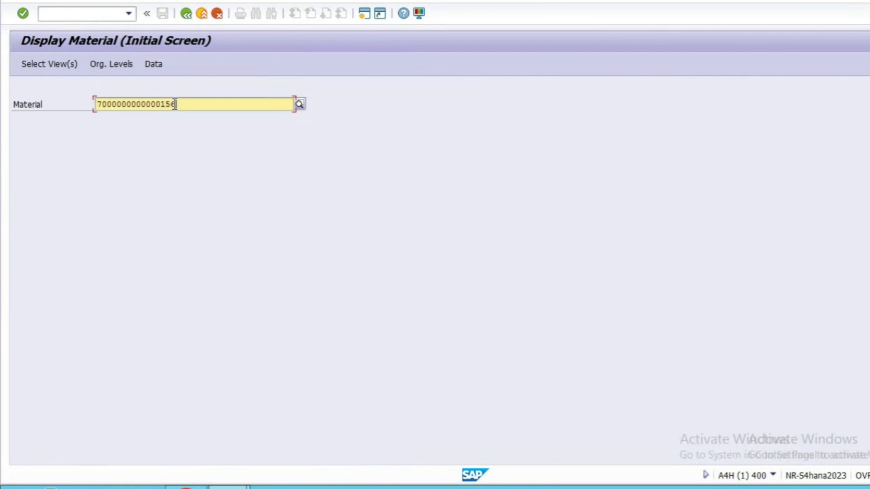
pyautogui.press('Return')
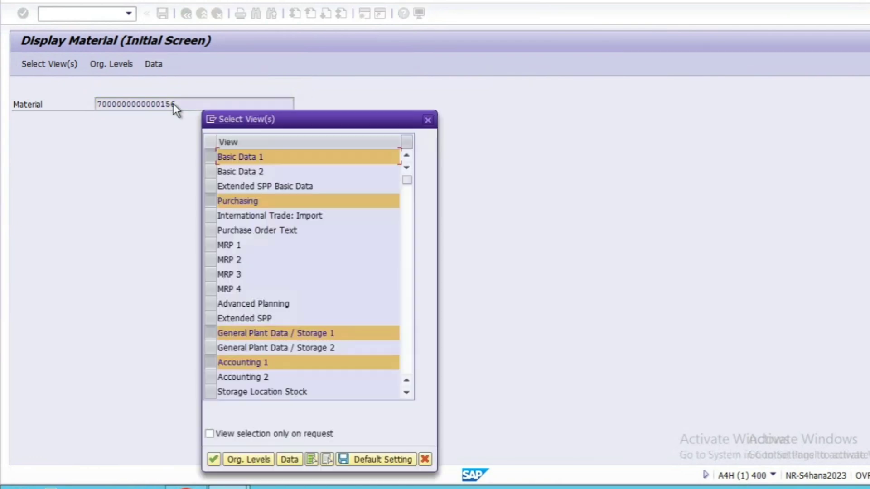
pyautogui.click(216, 457)
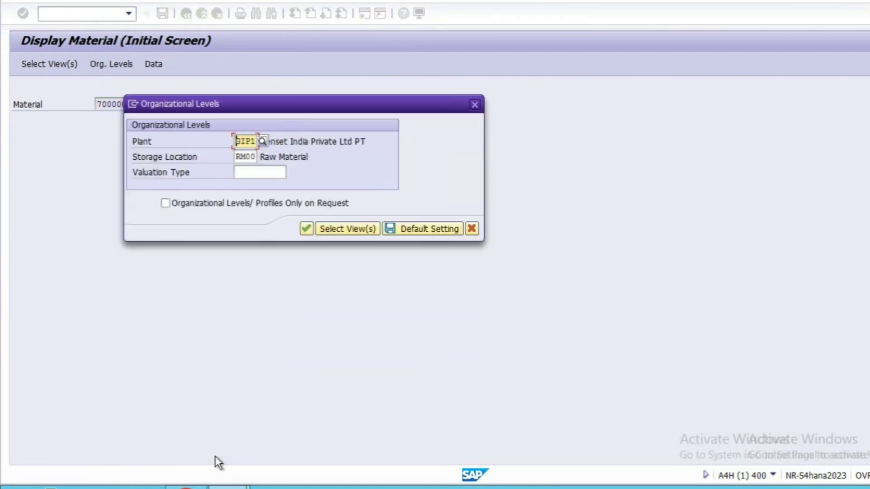
pyautogui.click(306, 229)
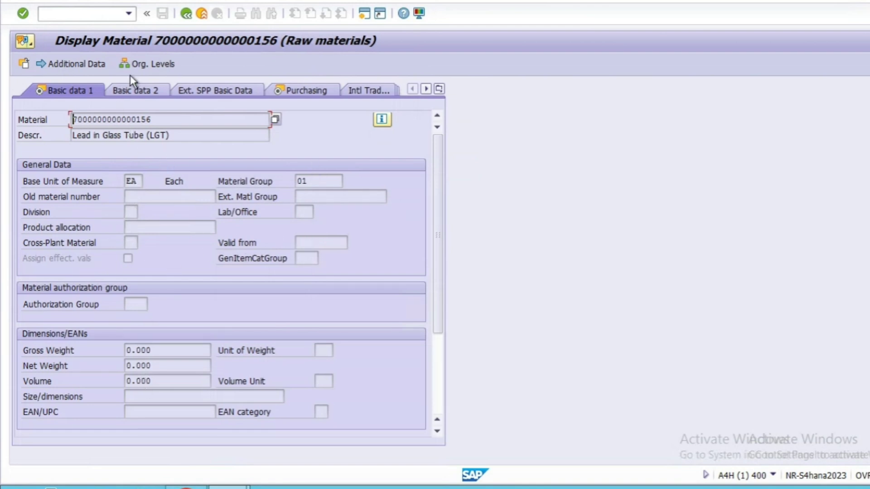
# Step: Review the material's Purchasing, Plant data / stor. 1 and Accounting 1 views, and exit the material display
pyautogui.click(319, 91)
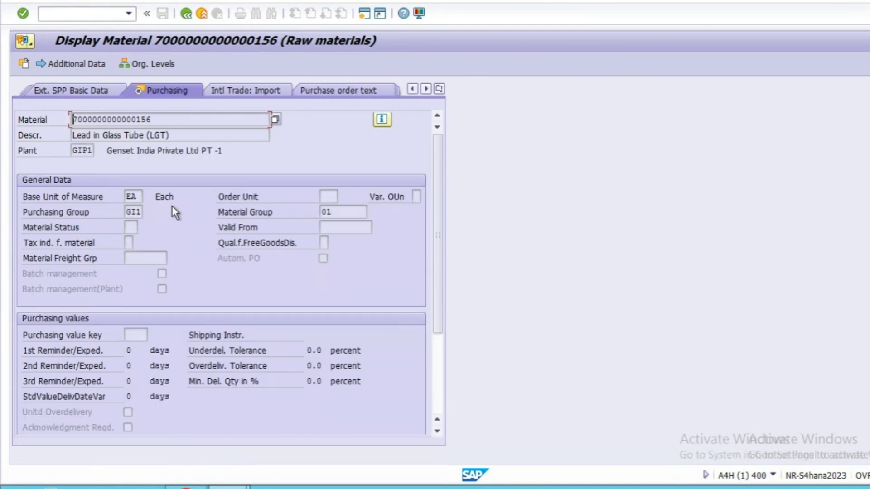
pyautogui.click(439, 89)
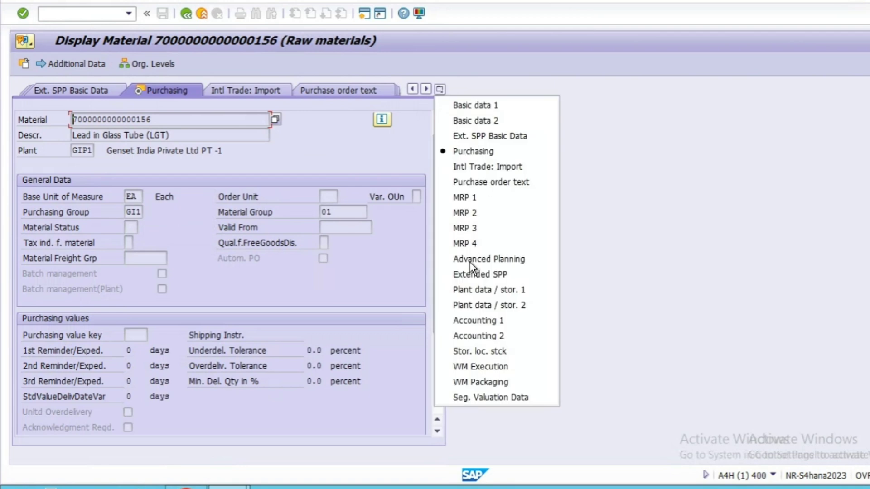
pyautogui.click(472, 290)
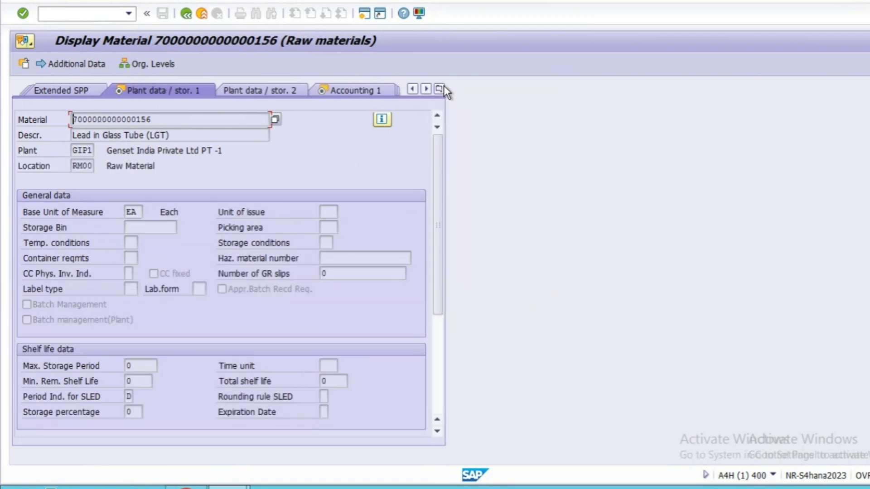
pyautogui.click(439, 89)
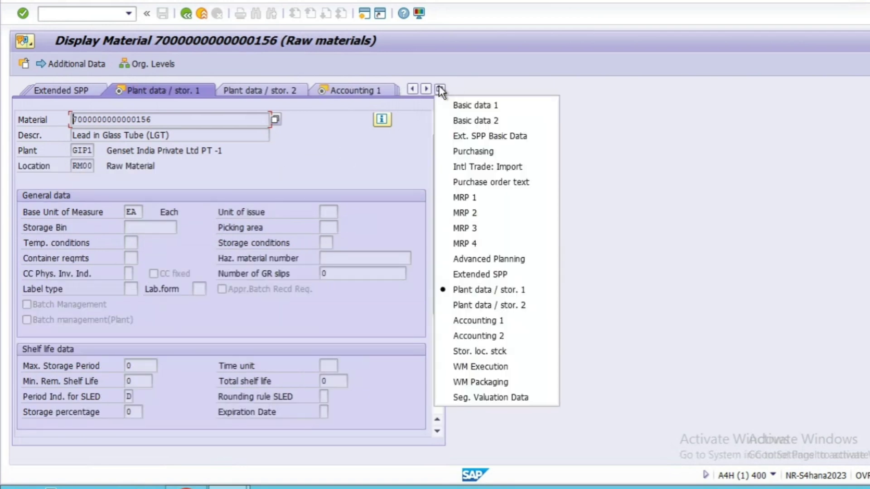
pyautogui.click(470, 323)
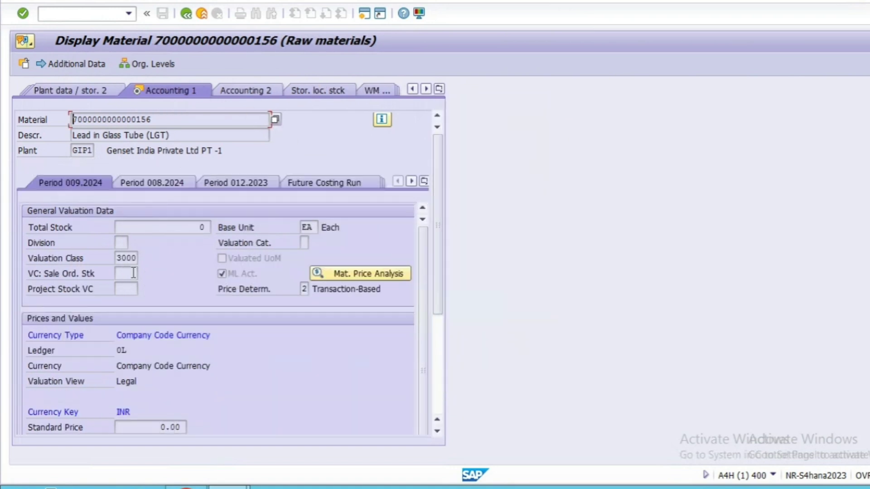
pyautogui.scroll(-3, 133, 272)
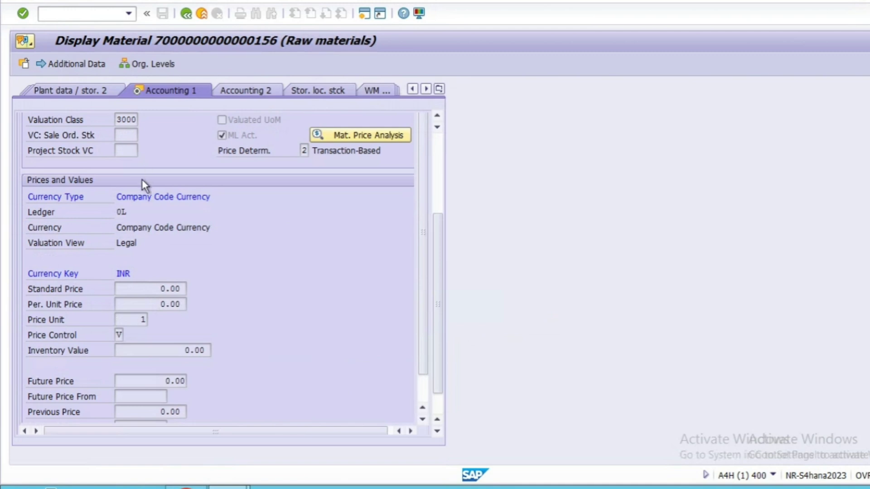
pyautogui.scroll(3, 143, 179)
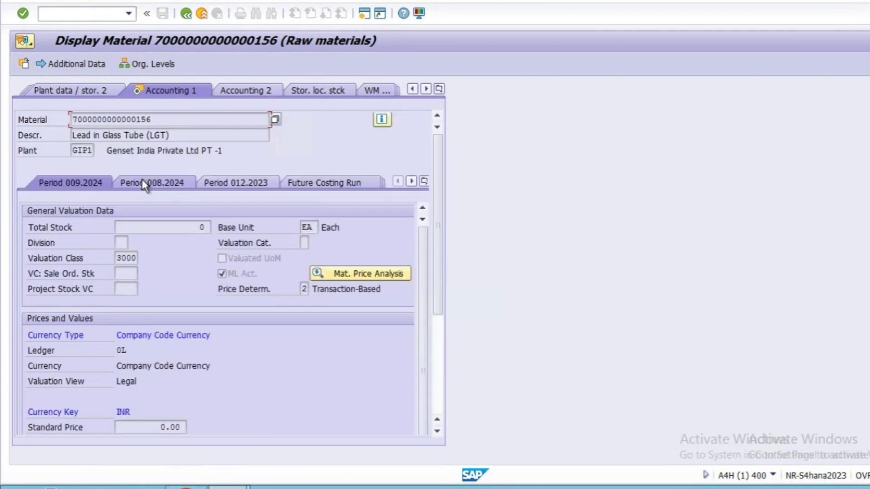
pyautogui.click(187, 14)
pyautogui.click(187, 13)
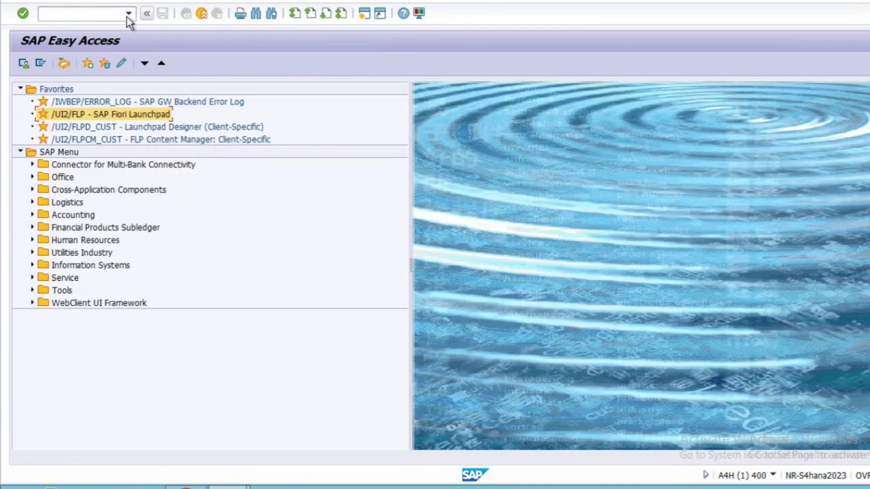
# Step: Run the MM60 materials list for the same material and review its plant entries
pyautogui.click(107, 13)
pyautogui.write('mm60')
pyautogui.press('Return')
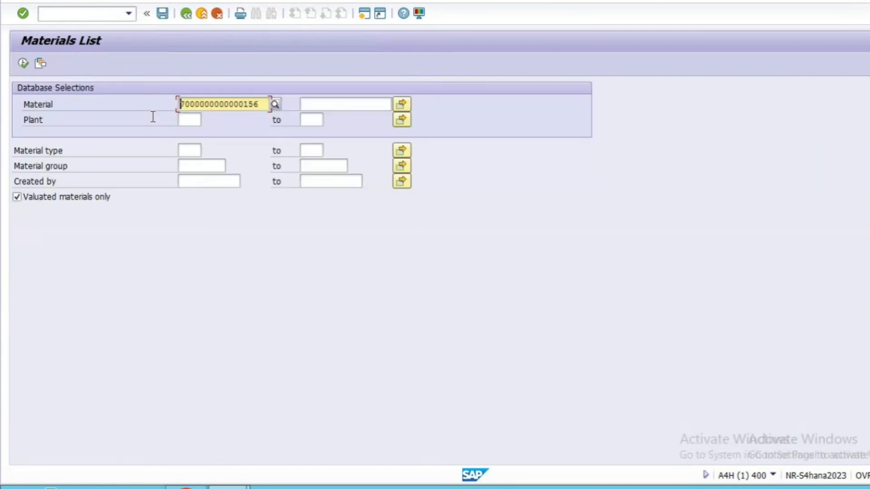
pyautogui.click(24, 64)
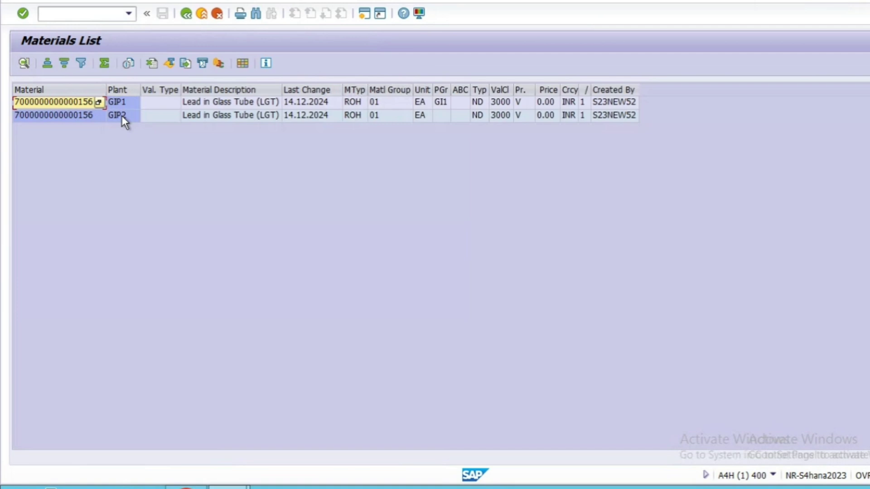
pyautogui.click(186, 14)
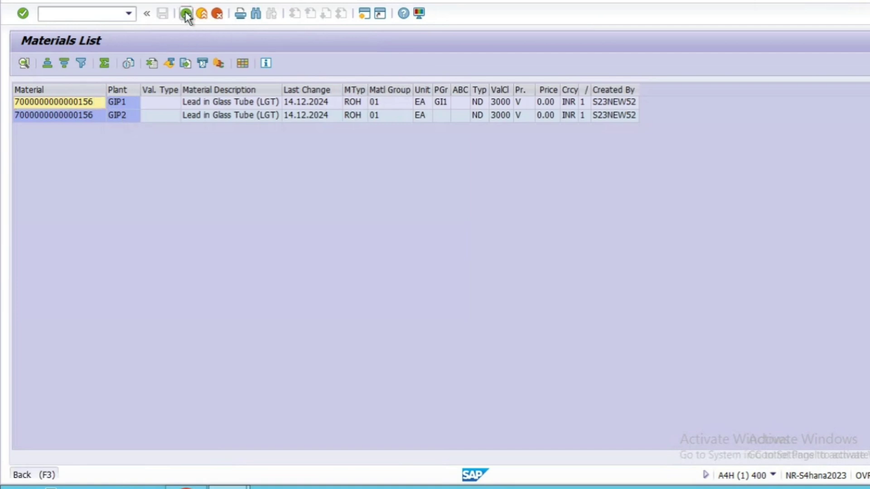
# Step: Switch back to the browser and return from the product to the Manage Product Master Data list
pyautogui.hotkey('alt', 'Tab')
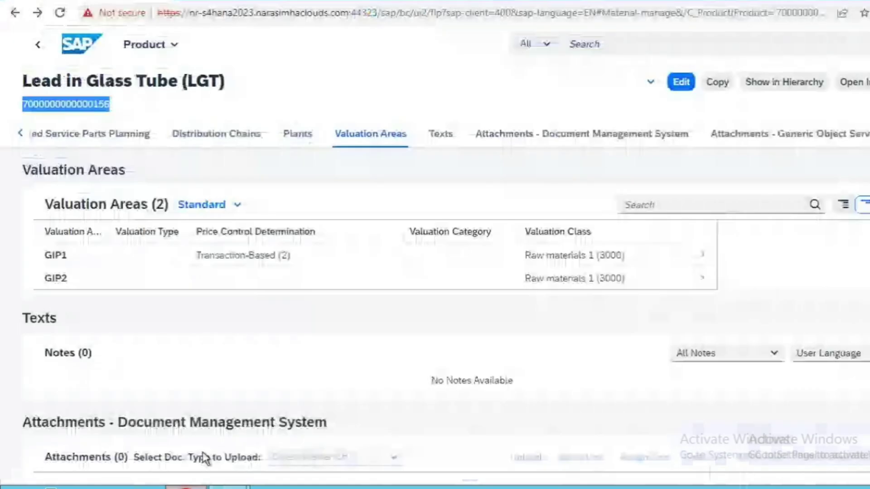
pyautogui.click(679, 88)
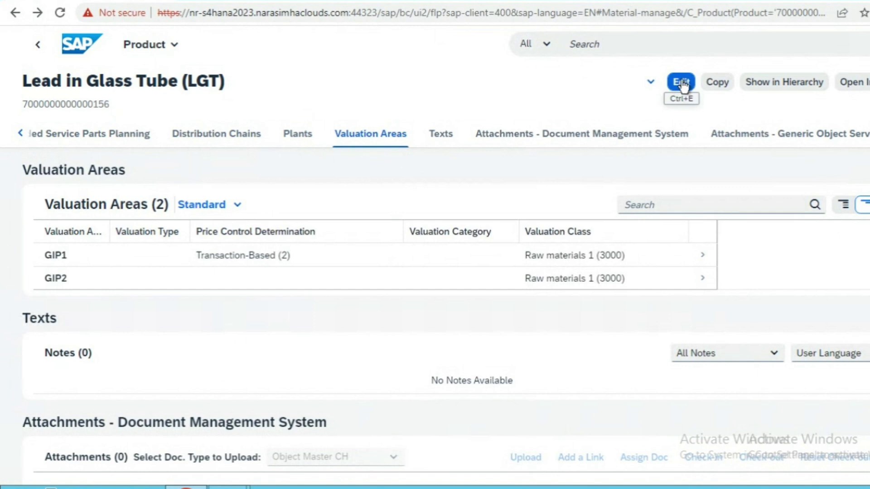
pyautogui.click(169, 51)
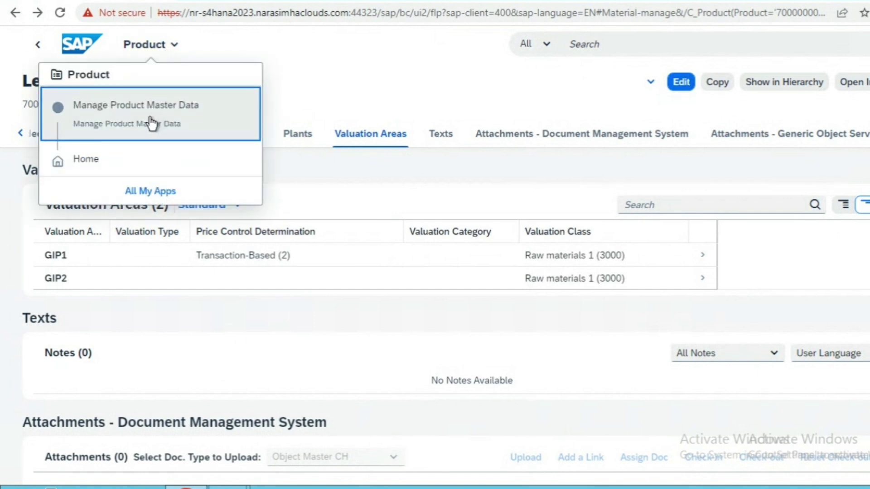
pyautogui.click(151, 120)
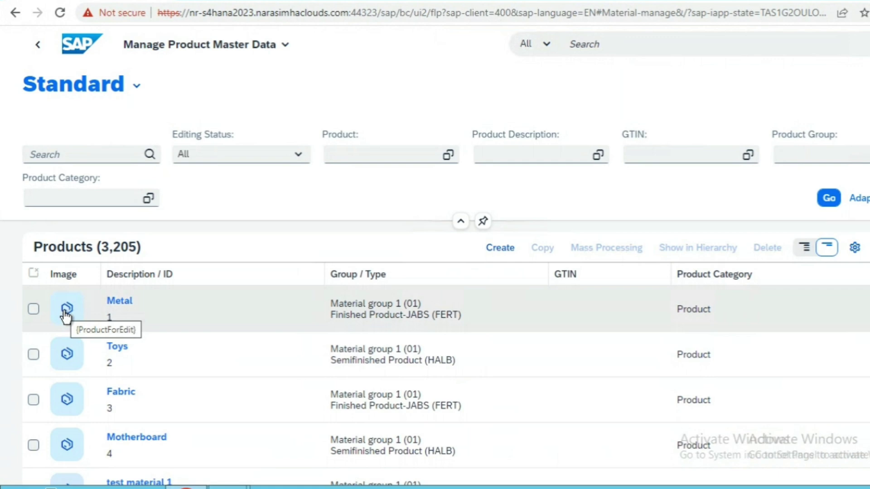
# Step: Open the Metal product to view its details and return to the product list
pyautogui.click(65, 313)
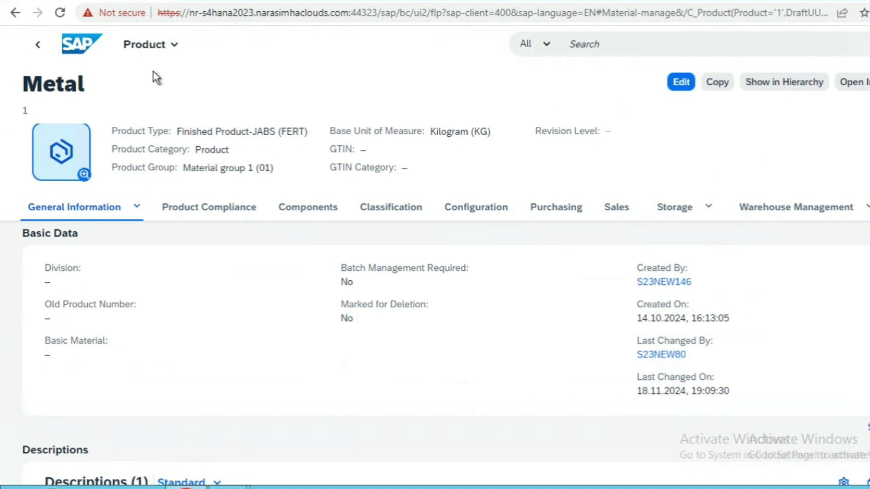
pyautogui.click(175, 44)
pyautogui.click(157, 121)
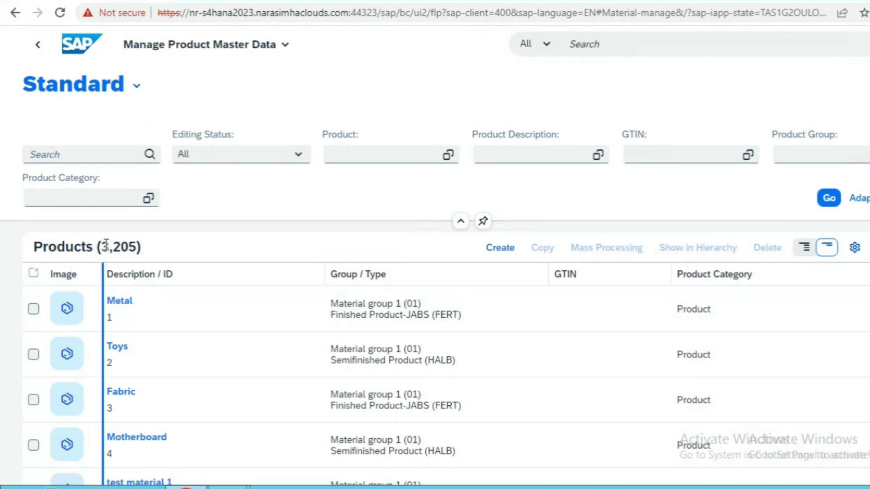
# Step: Filter the product list by the product description "lead in glass tube"
pyautogui.moveTo(106, 246); pyautogui.dragTo(107, 246)
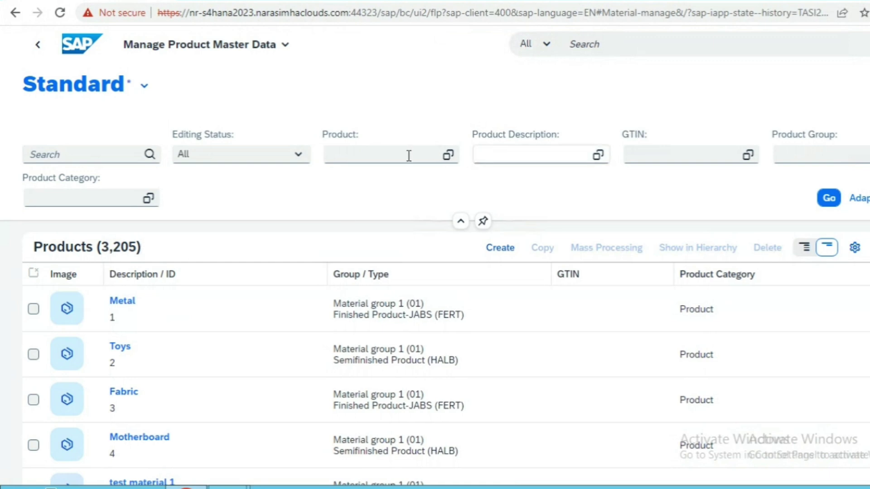
pyautogui.click(394, 155)
pyautogui.click(497, 152)
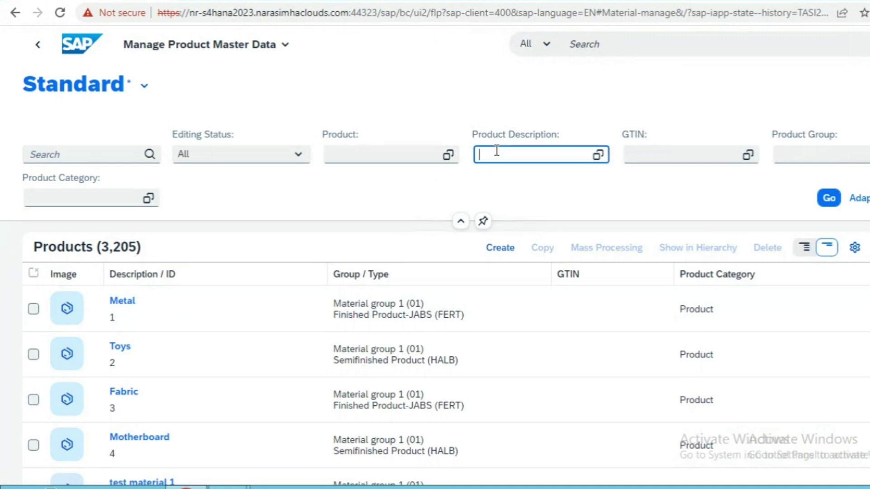
pyautogui.write('lead-in glass tube')
pyautogui.click(826, 200)
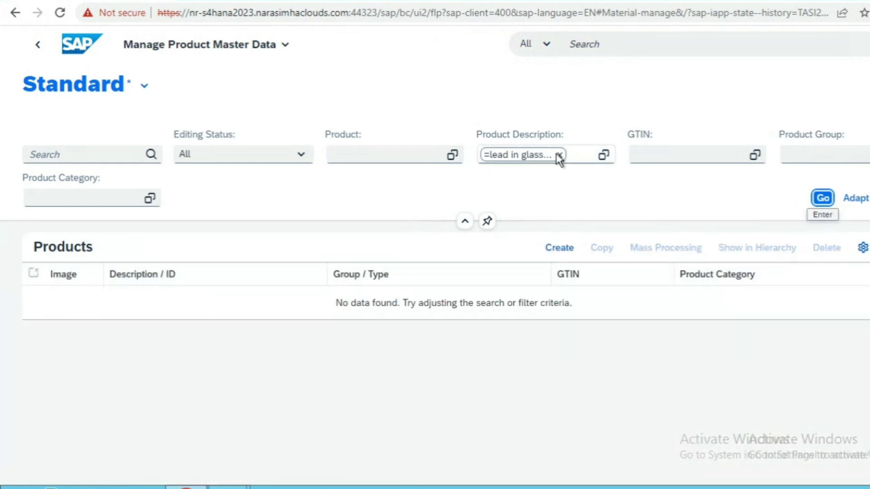
# Step: Replace the product description filter with "Lead in Glass Tube" and run the product search
pyautogui.click(560, 156)
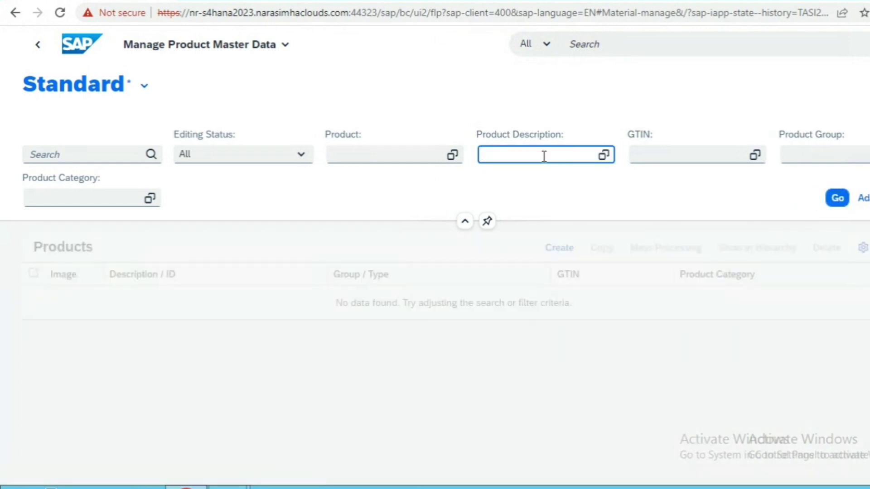
pyautogui.write('Lead in Glass Tube')
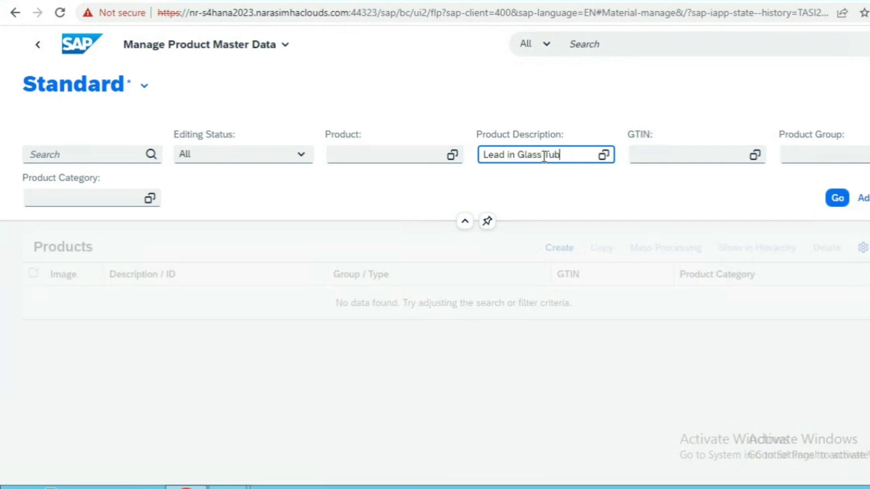
pyautogui.click(835, 198)
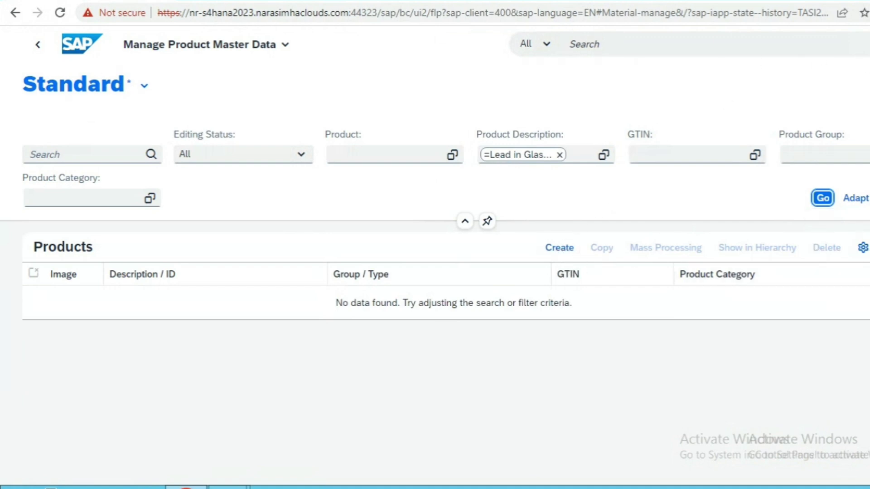
# Step: Switch to SAP GUI to view the material entered in the Materials List selection, and return to the product list in the browser
pyautogui.hotkey('alt', 'Tab')
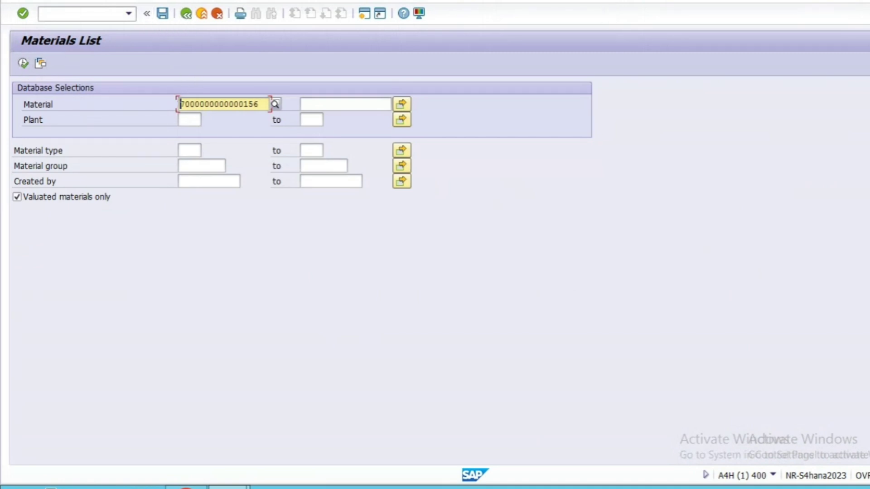
pyautogui.moveTo(186, 488)
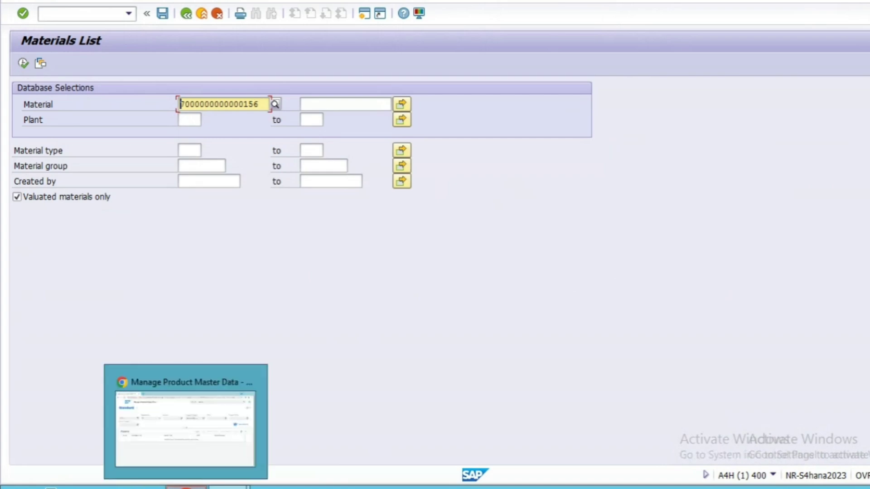
pyautogui.click(186, 421)
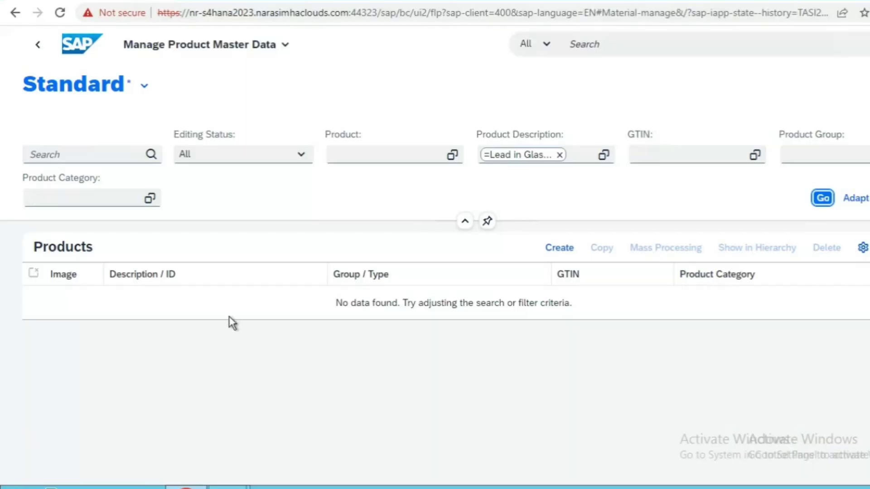
# Step: Go back to the previously viewed product and reopen the Manage Product Master Data app from there
pyautogui.click(15, 12)
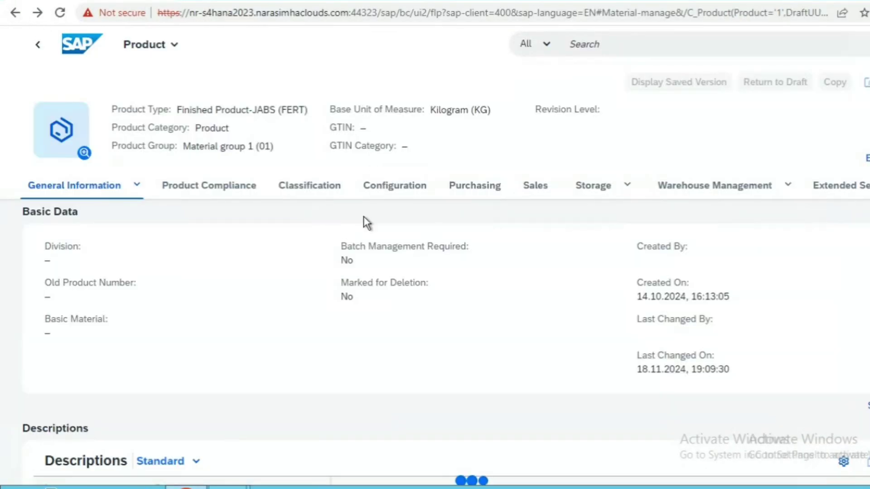
pyautogui.click(174, 46)
pyautogui.click(164, 109)
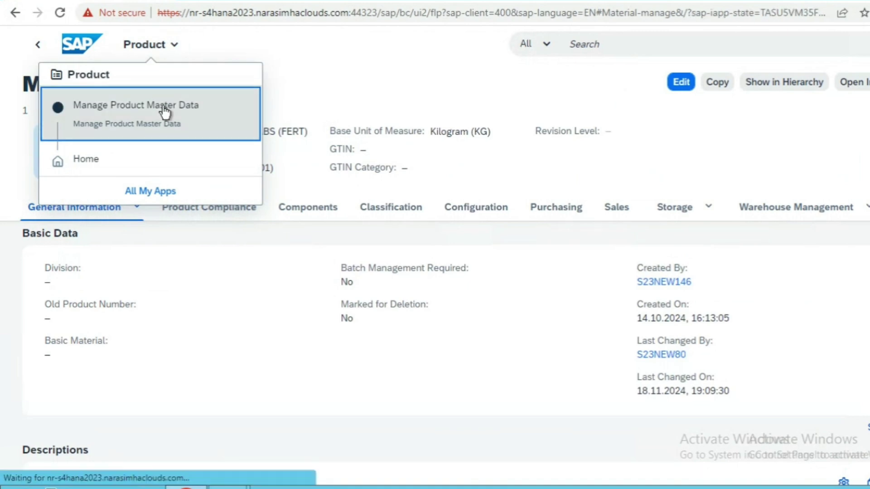